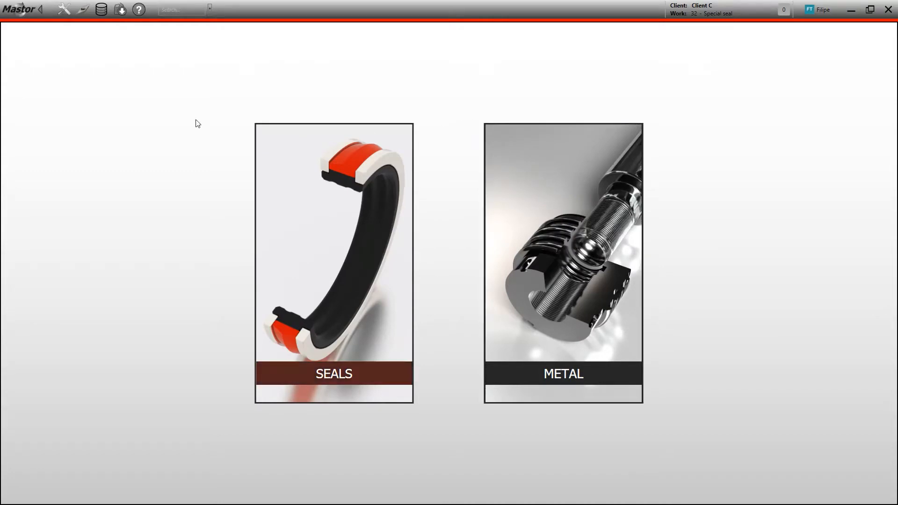
# Review the clients database and the work items recorded for the Client A and Client B works.
pyautogui.click(100, 11)
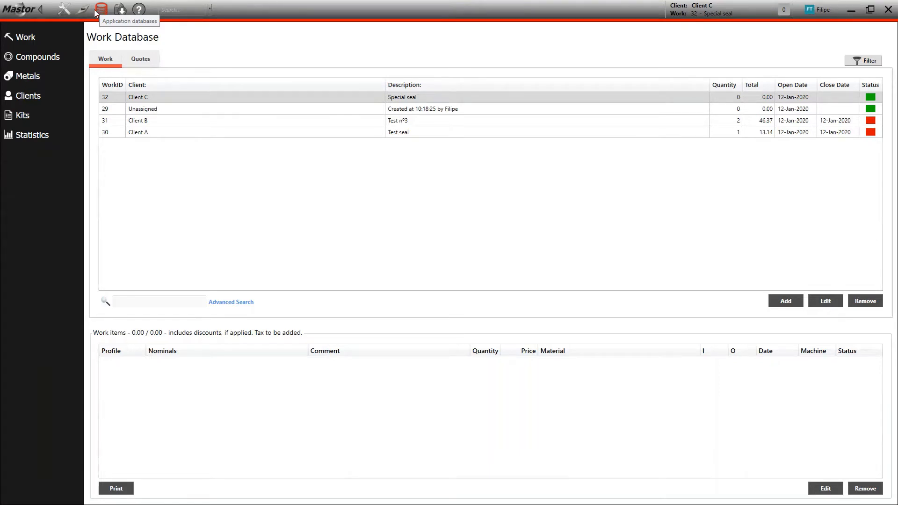
pyautogui.click(43, 95)
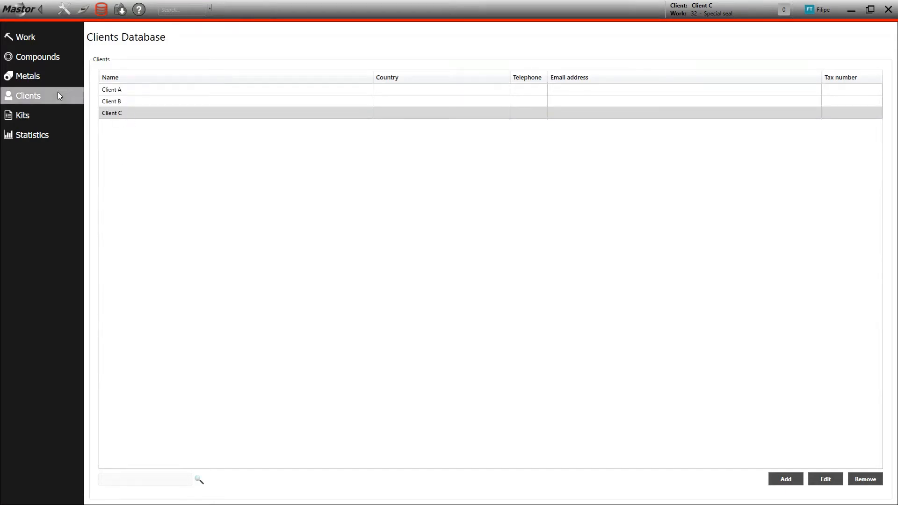
pyautogui.click(41, 41)
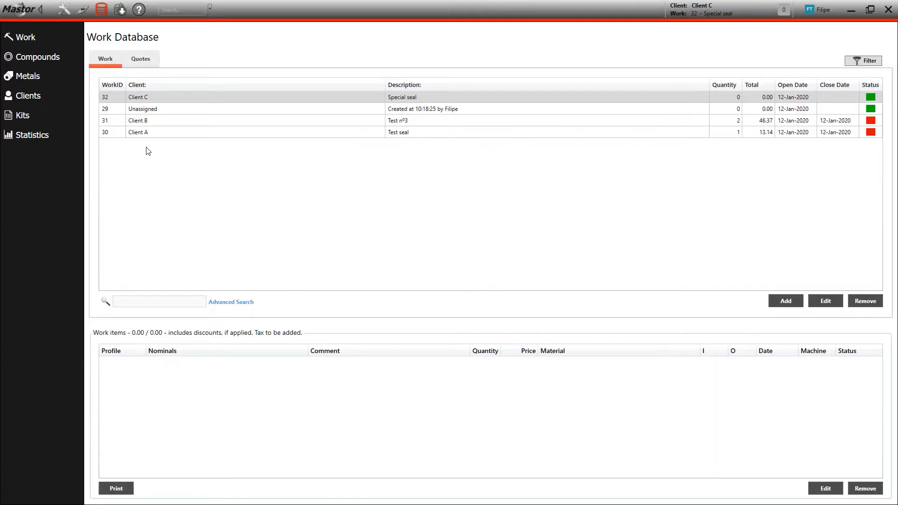
pyautogui.click(149, 134)
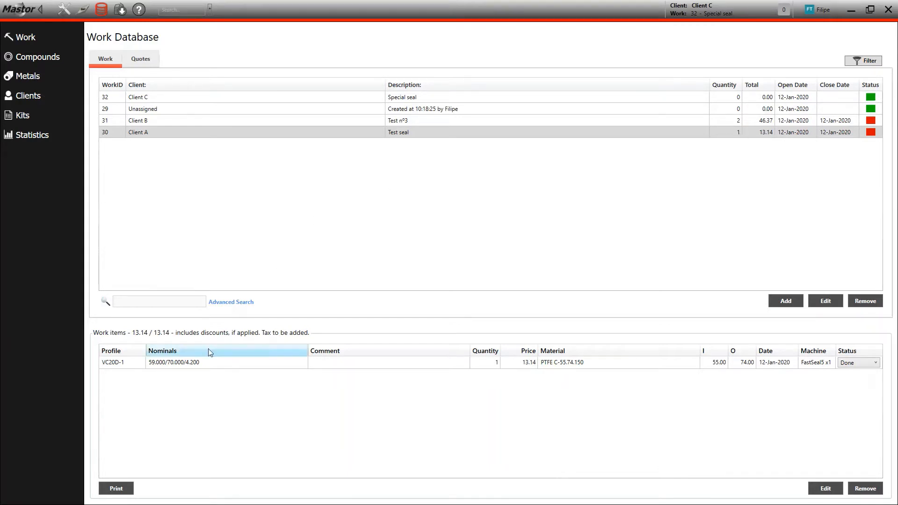
pyautogui.click(164, 120)
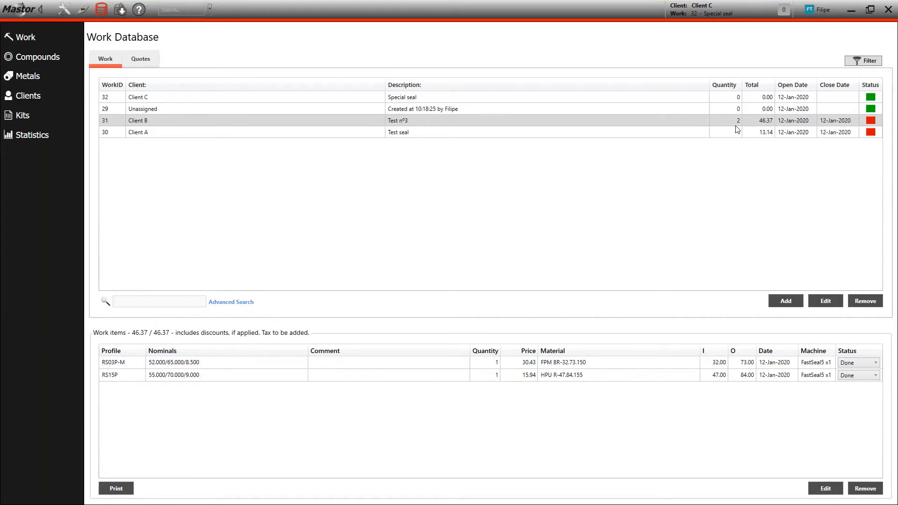
pyautogui.click(248, 364)
pyautogui.click(248, 375)
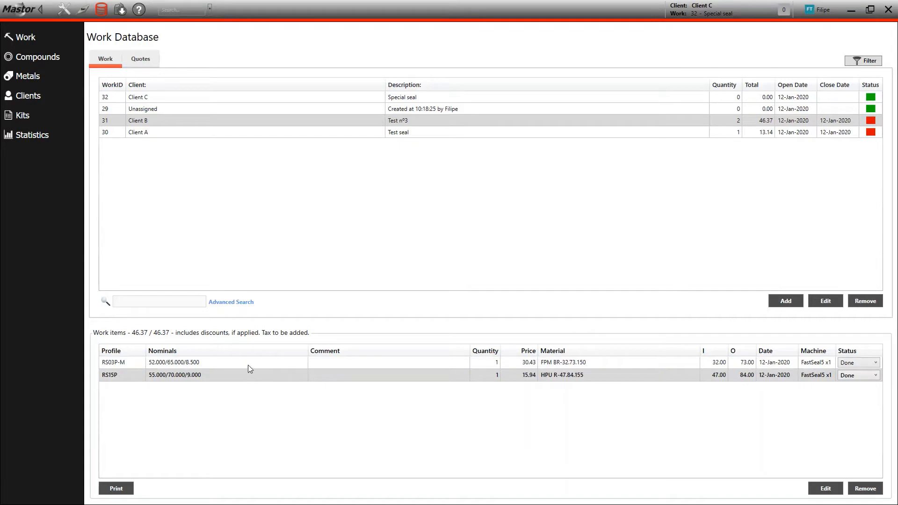
pyautogui.click(248, 365)
# Make Client C's "Special seal" work current and open the RS13A profile from the single acting simple rod seals.
pyautogui.click(174, 97)
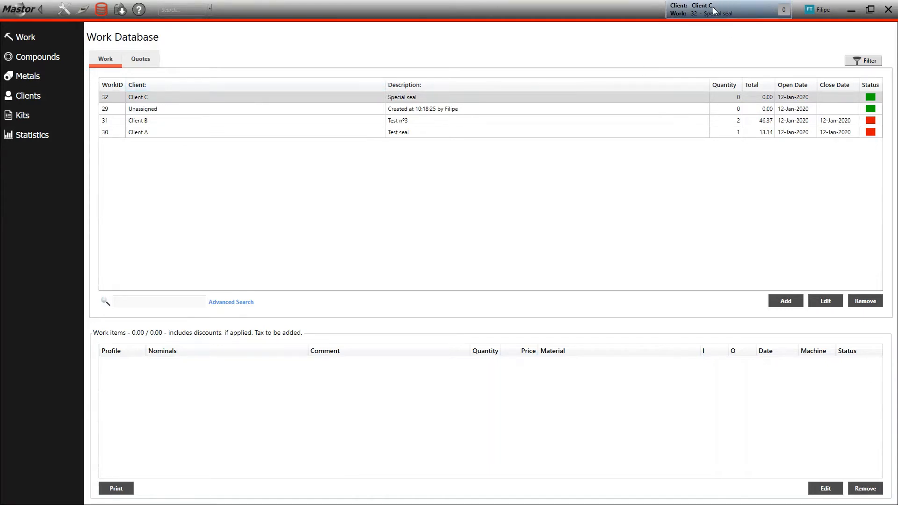
pyautogui.doubleClick(166, 96)
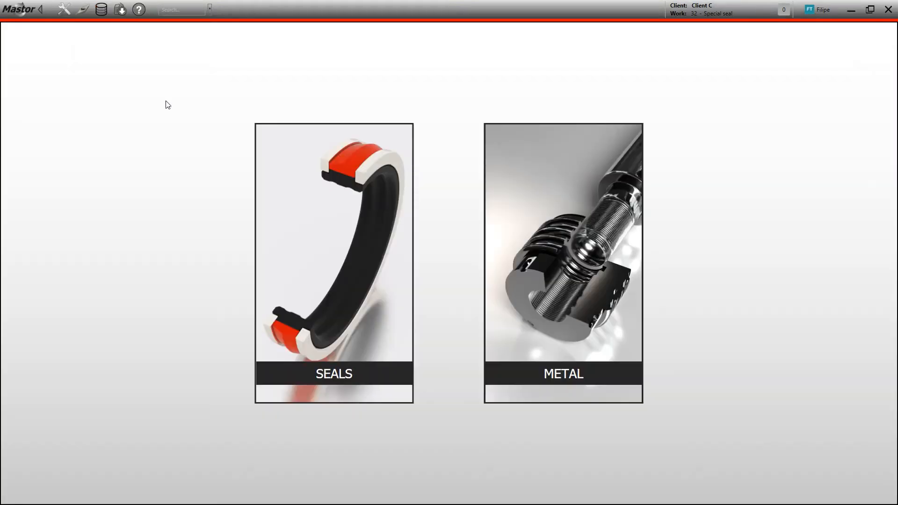
pyautogui.click(276, 224)
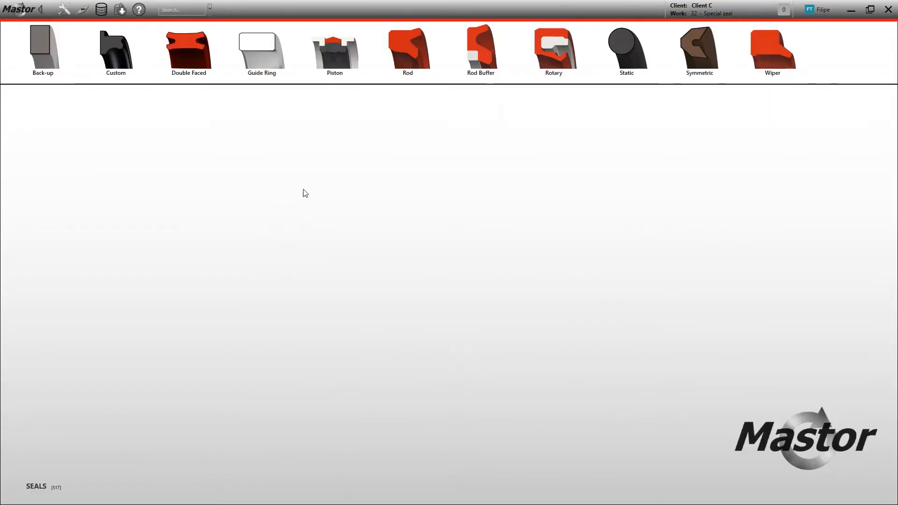
pyautogui.click(410, 68)
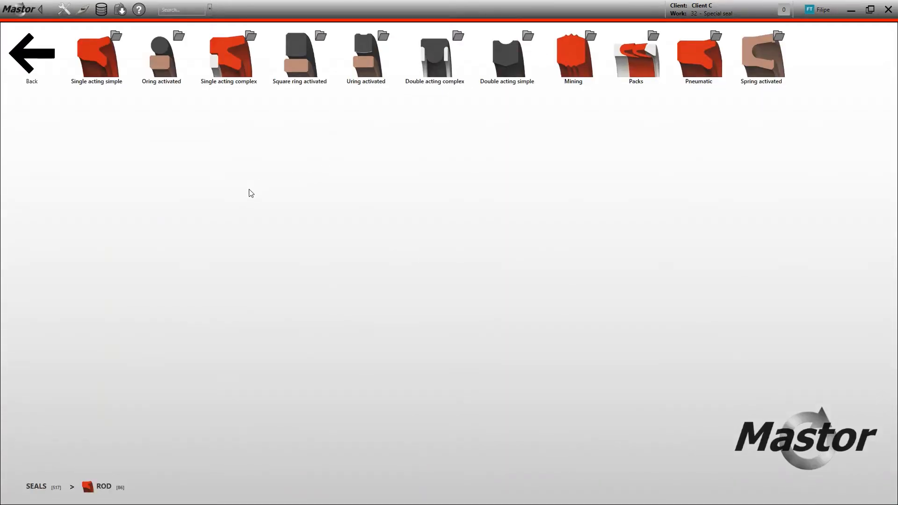
pyautogui.click(104, 70)
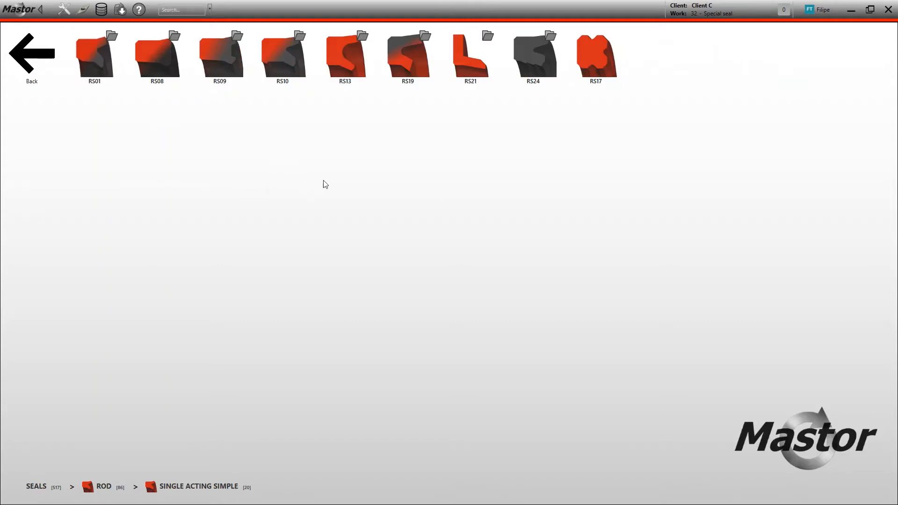
pyautogui.click(346, 58)
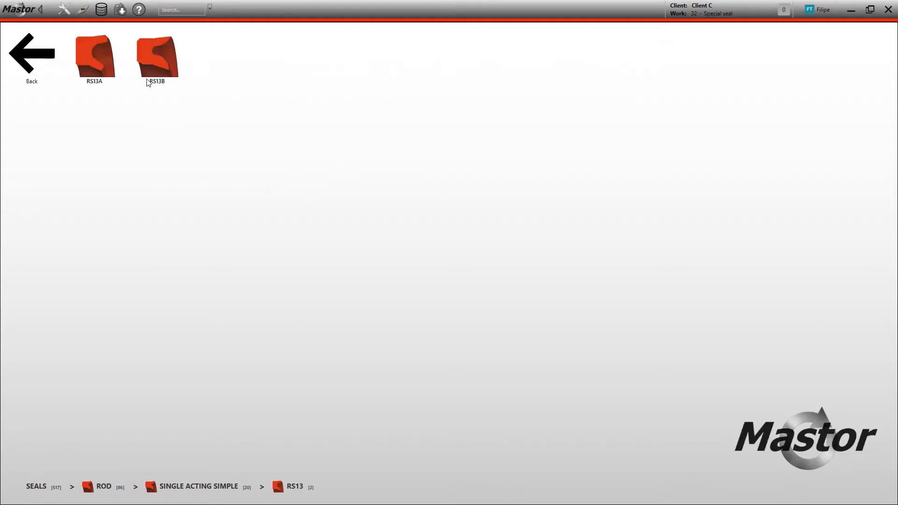
pyautogui.click(86, 84)
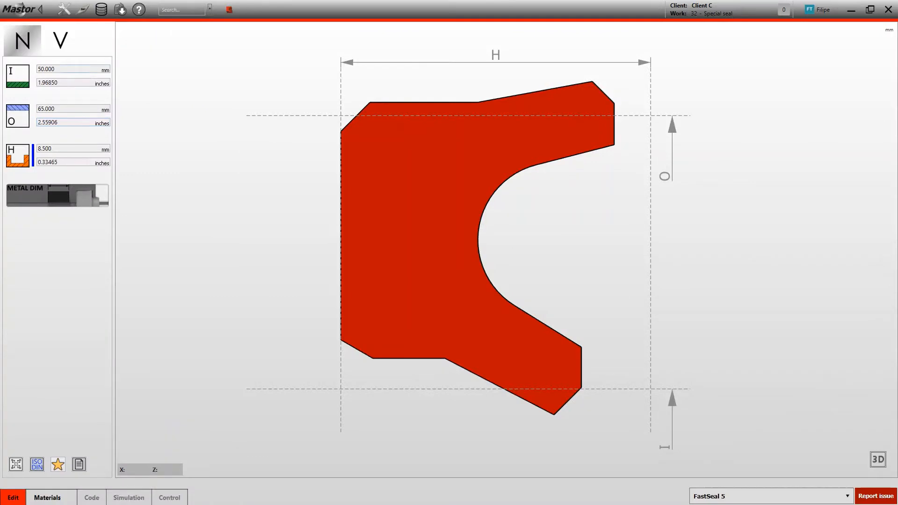
# Set the RS13A seal's inner diameter (I) to 52 mm.
pyautogui.click(56, 70)
pyautogui.write('52')
pyautogui.press('Tab')
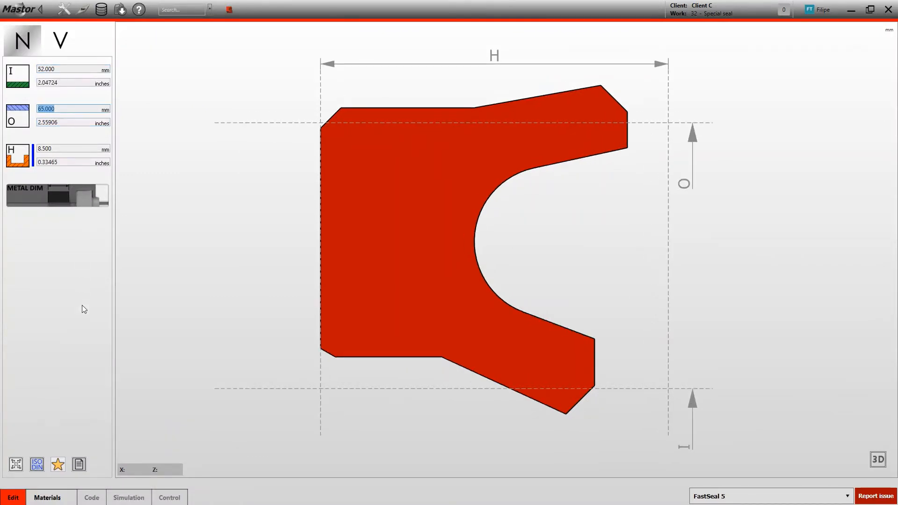
# Generate the RS13A seal's machining code with the suggested PU material and save it as RS13A-M-52.000_65.00.ngc in the Work0032_12Jan2020 folder.
pyautogui.click(64, 498)
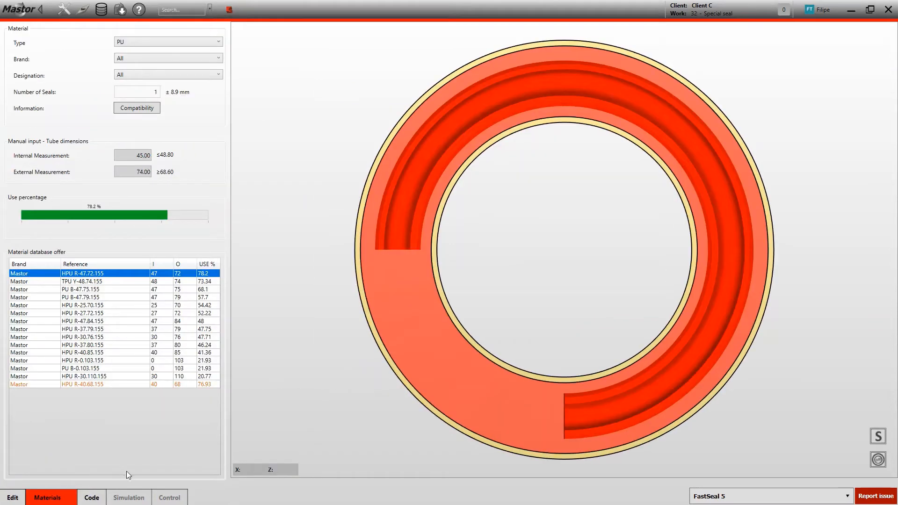
pyautogui.click(91, 497)
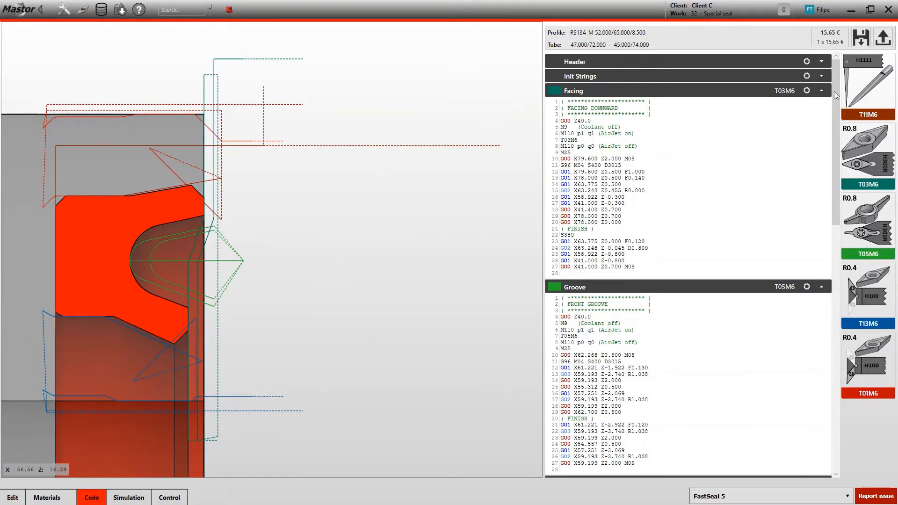
pyautogui.click(862, 43)
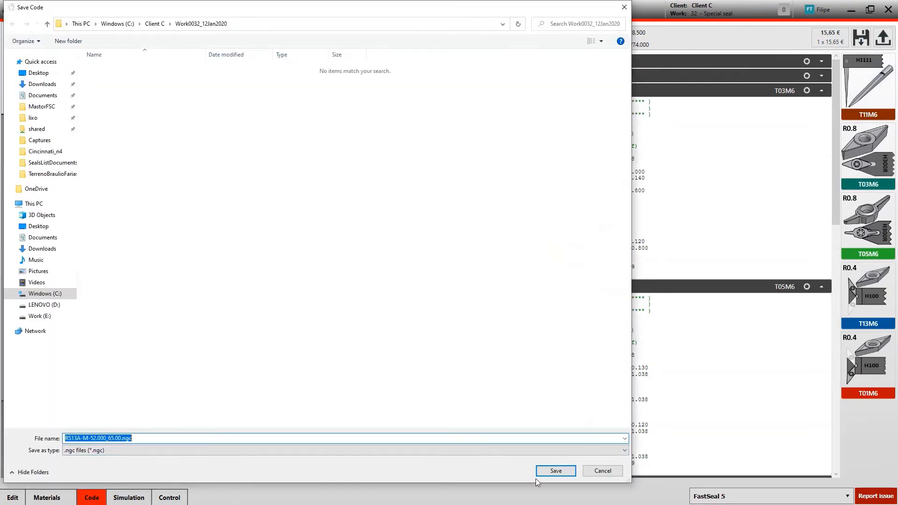
pyautogui.click(556, 471)
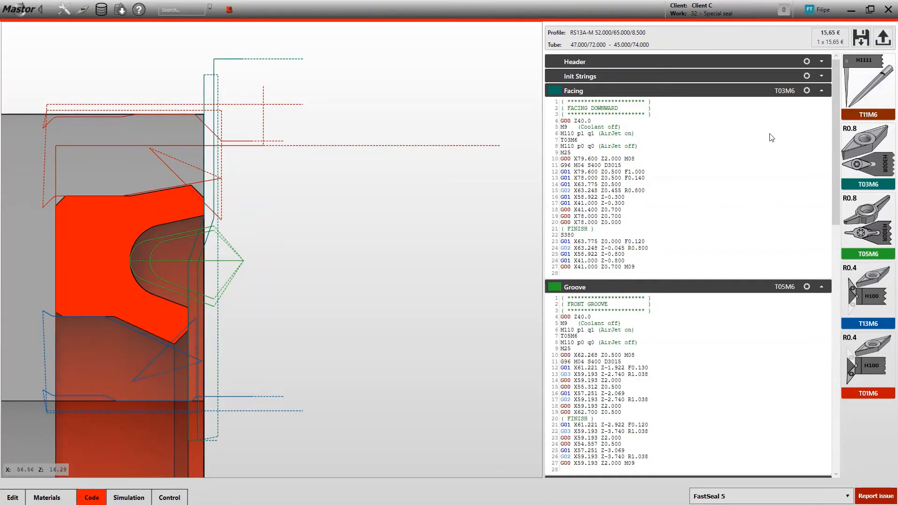
# Check the RS13A-M item recorded under Client C's "Special seal" work in the refreshed work database.
pyautogui.click(737, 9)
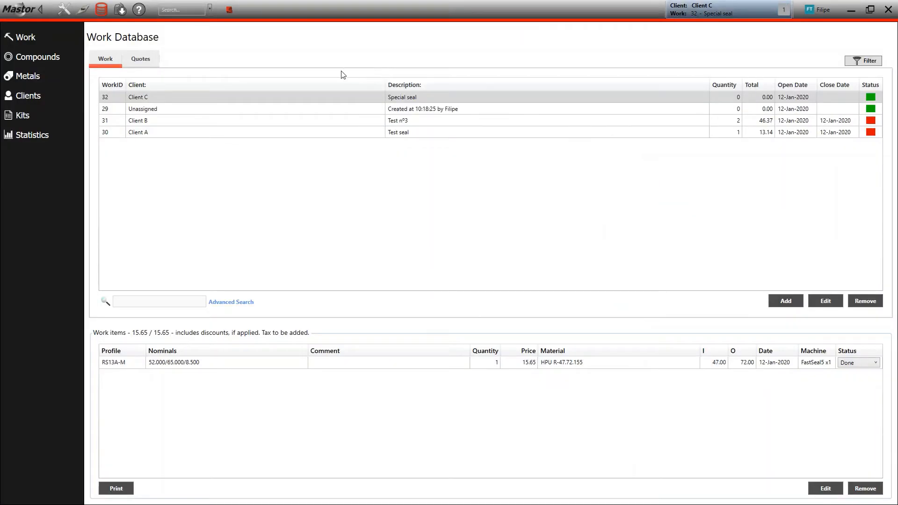
pyautogui.click(37, 40)
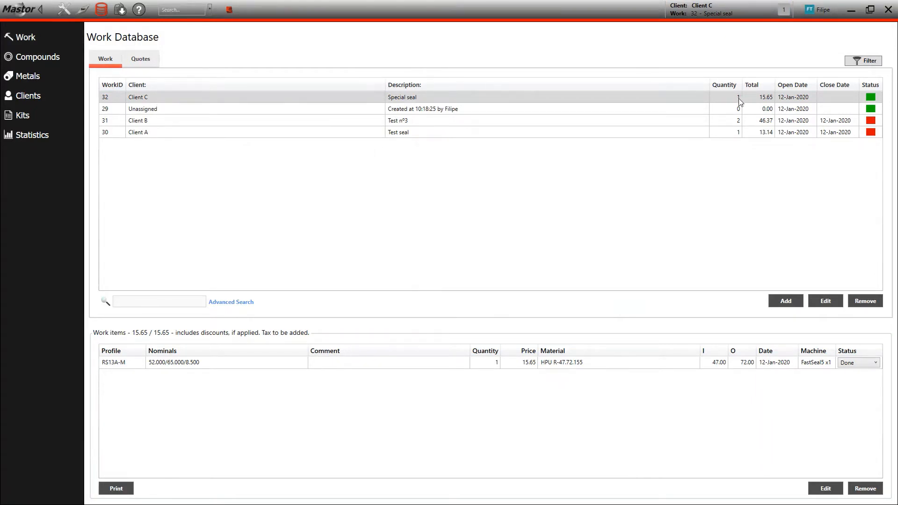
pyautogui.click(200, 363)
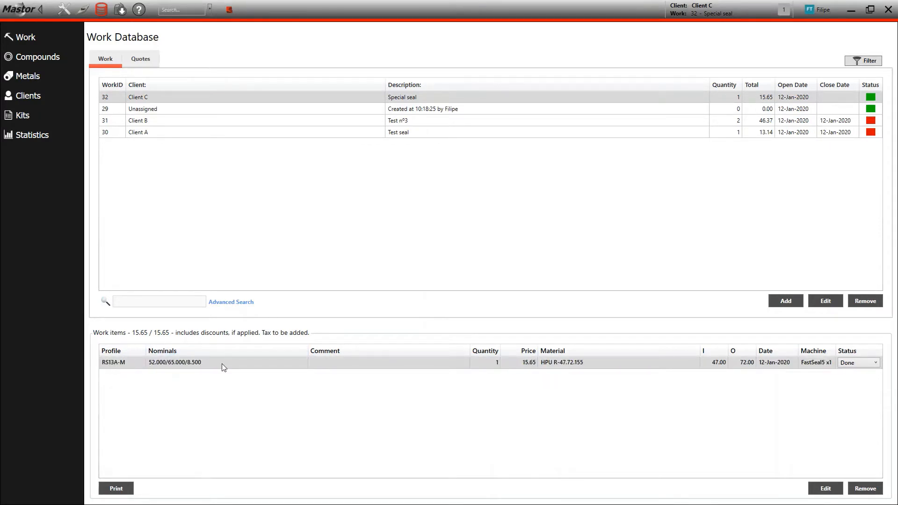
# Close the RS13A seal and open the GR01 profile from the guide ring category.
pyautogui.click(234, 6)
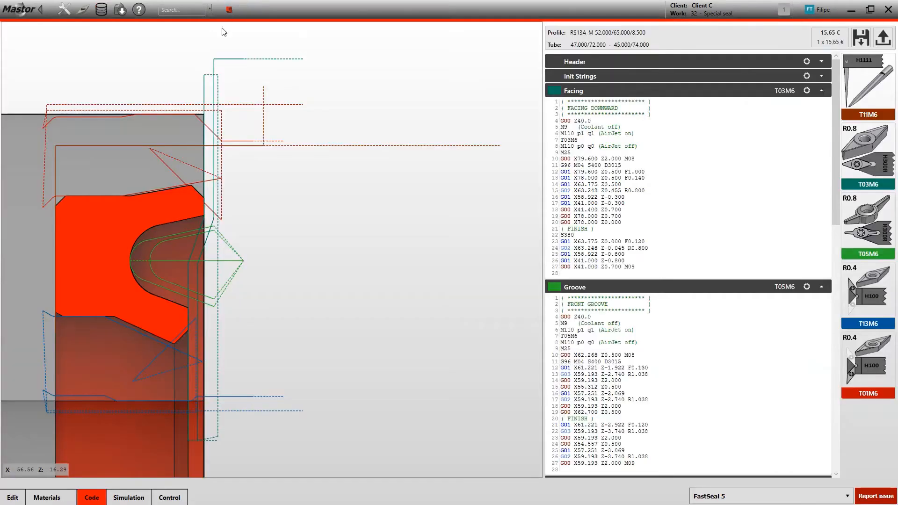
pyautogui.click(248, 9)
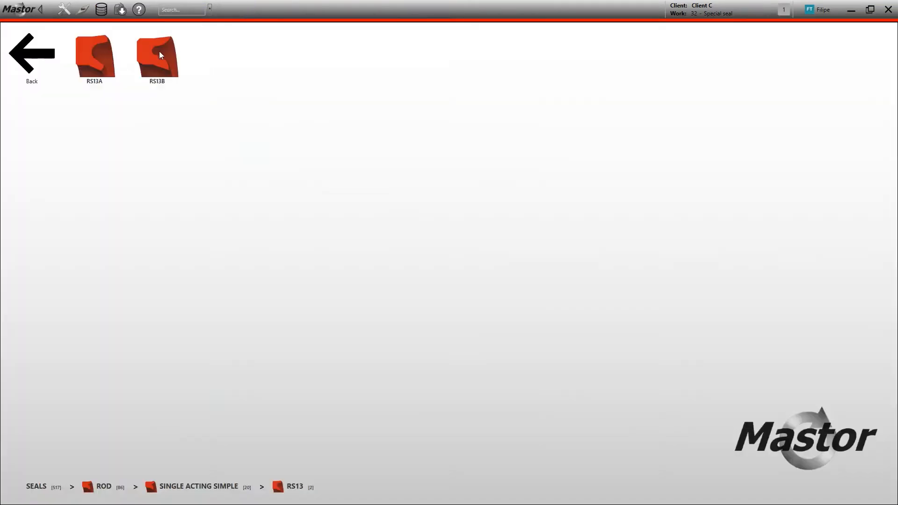
pyautogui.click(42, 53)
pyautogui.click(16, 53)
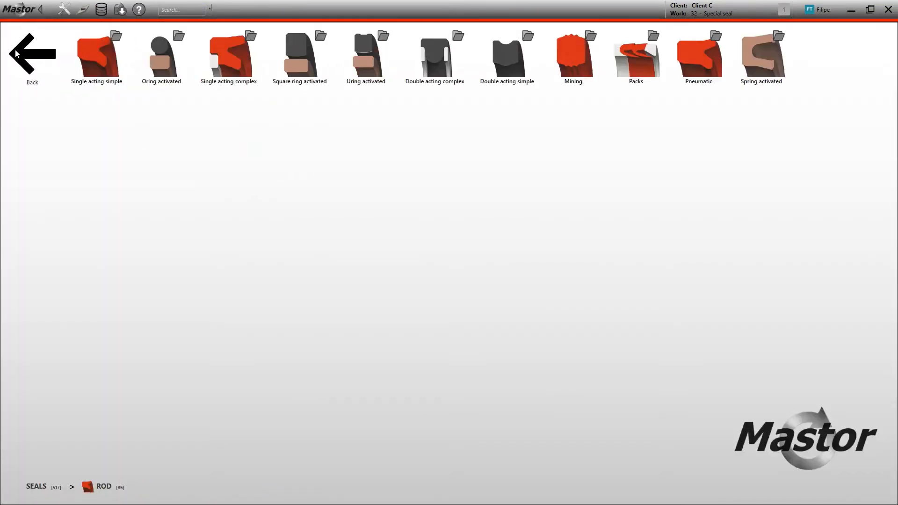
pyautogui.click(16, 54)
pyautogui.click(246, 52)
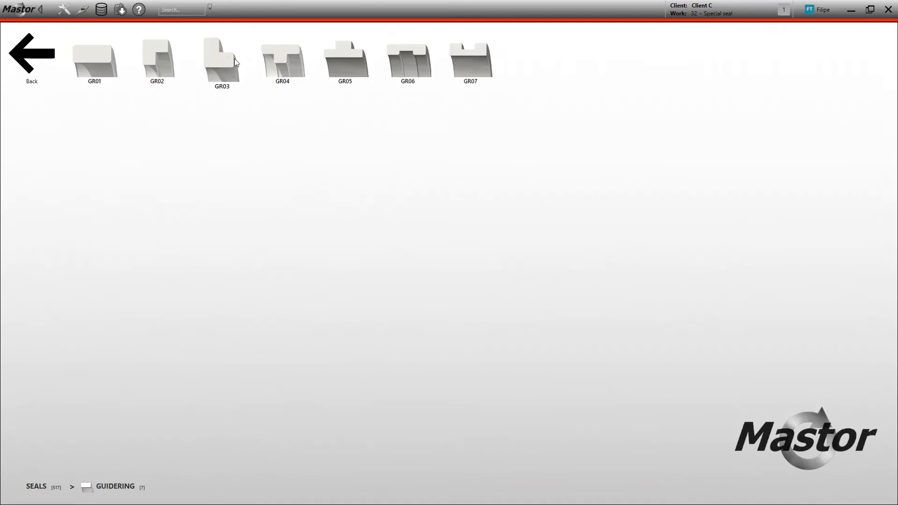
pyautogui.click(94, 54)
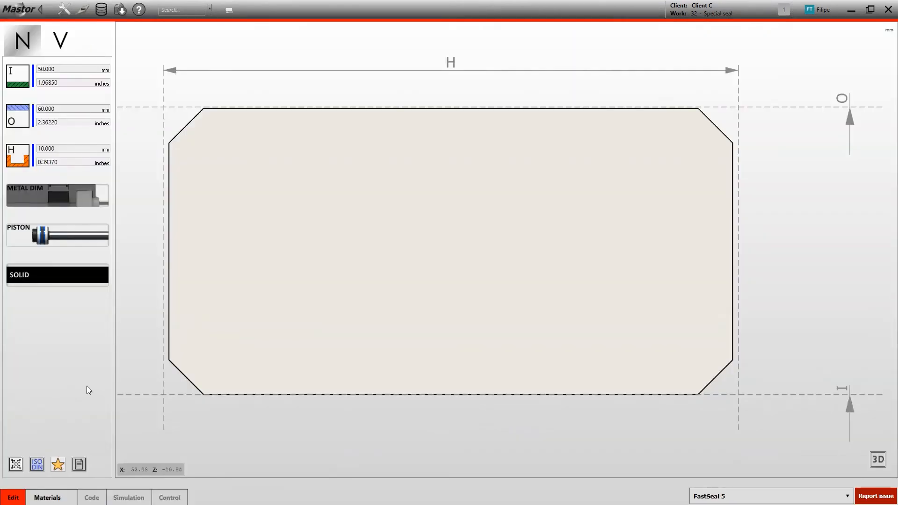
# Generate the machining code for the GR01 guide ring with its default dimensions and save it to the current work.
pyautogui.click(89, 498)
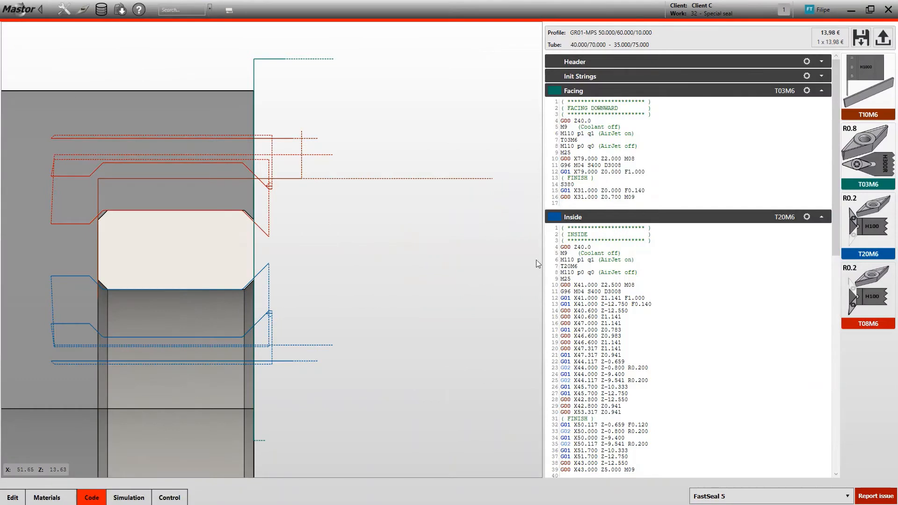
pyautogui.click(860, 38)
pyautogui.click(565, 474)
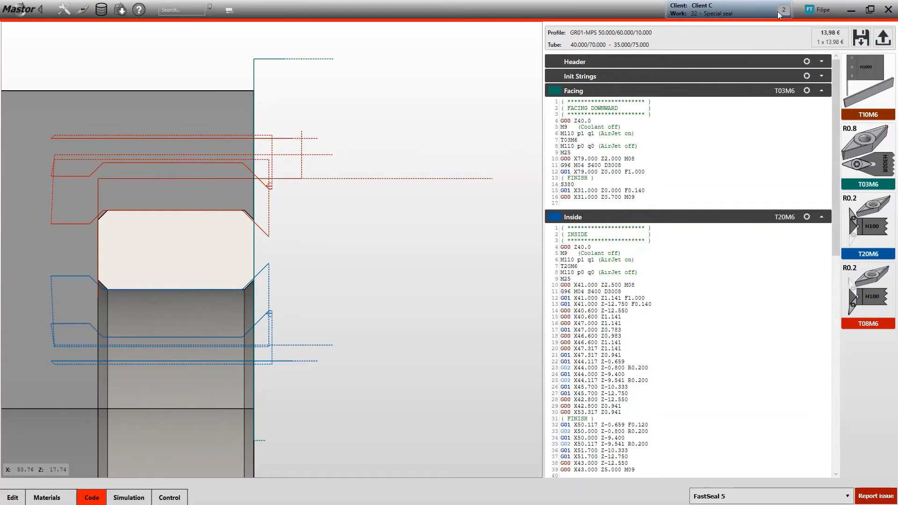
# Refresh the work database and review the RS13A-M and GR01-MPS items under Client C's work.
pyautogui.click(760, 10)
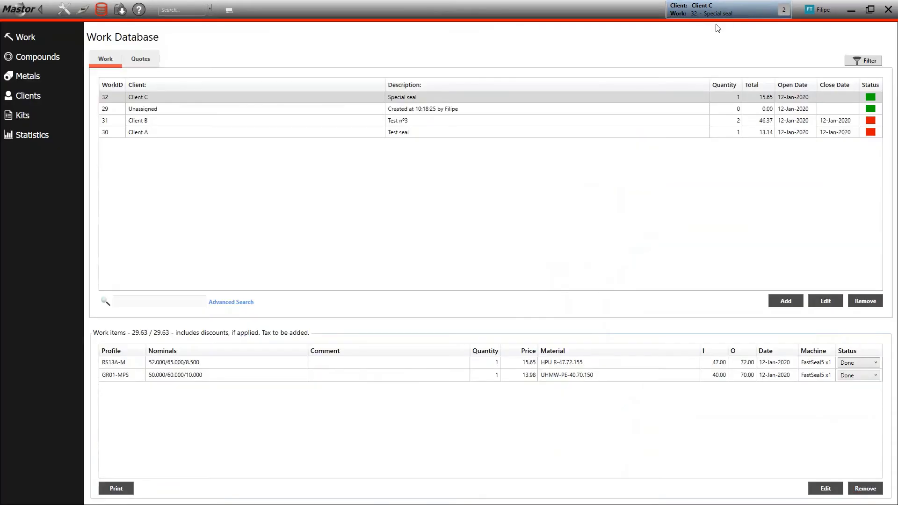
pyautogui.click(28, 40)
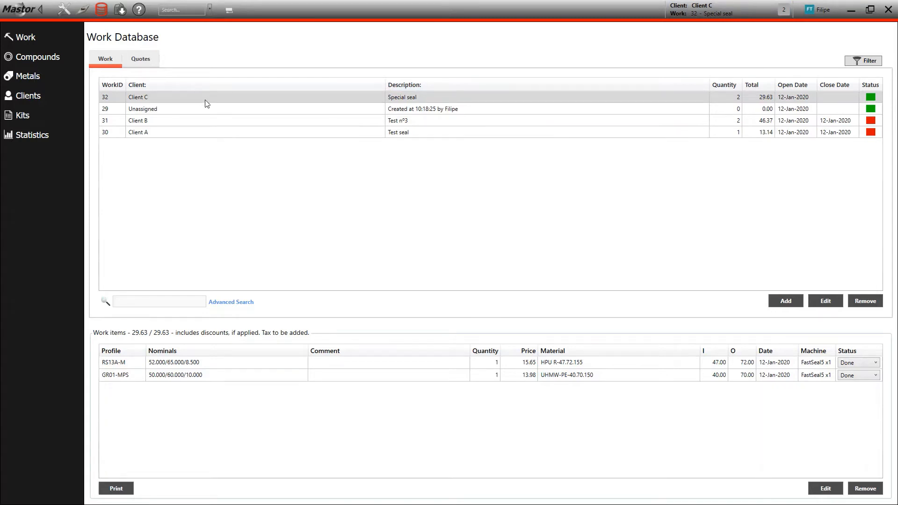
pyautogui.click(123, 367)
pyautogui.click(127, 375)
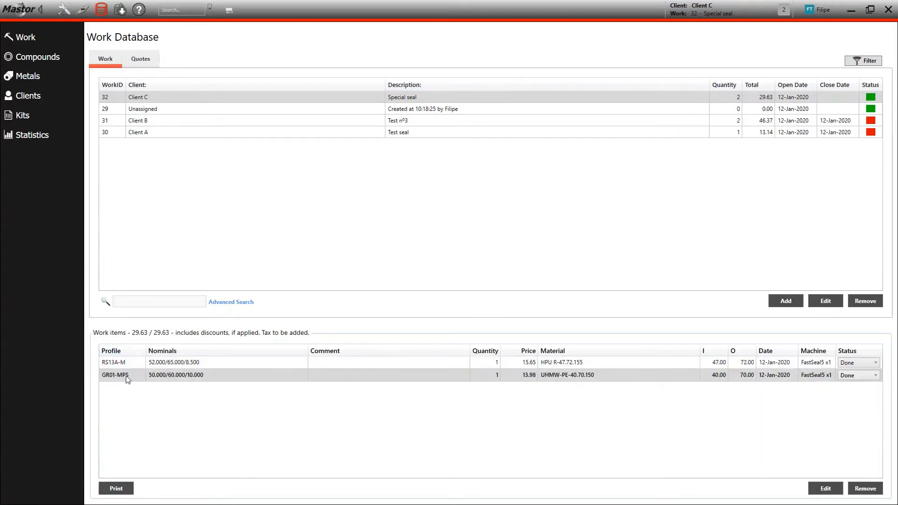
pyautogui.click(134, 365)
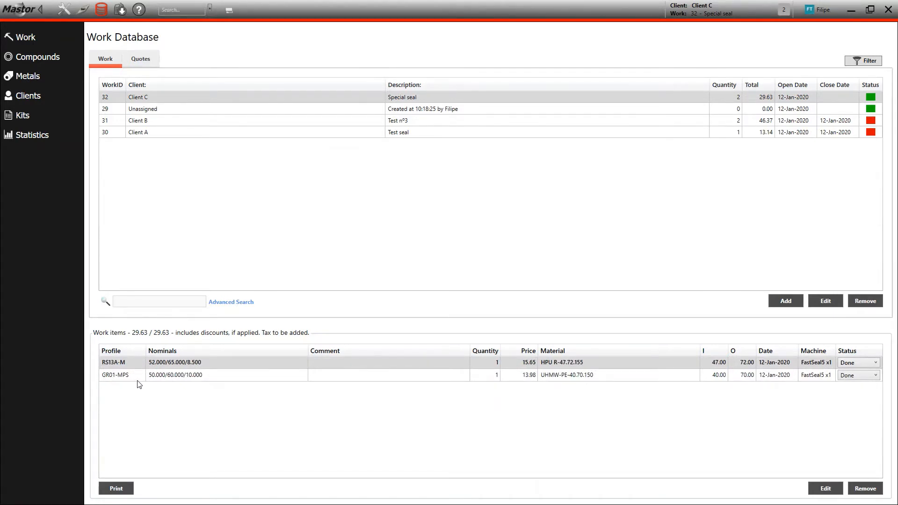
# Close Client C's "Special seal" work and select it in the list to view its closed entry.
pyautogui.rightClick(304, 98)
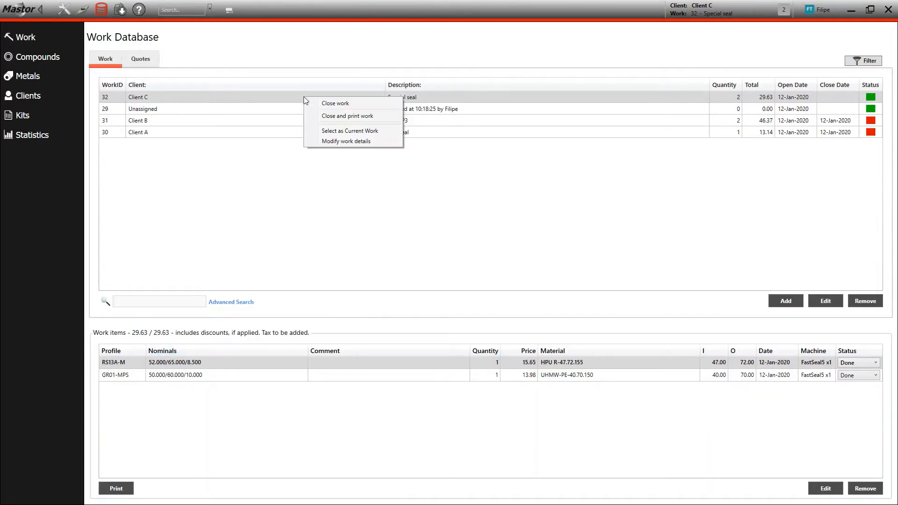
pyautogui.click(329, 103)
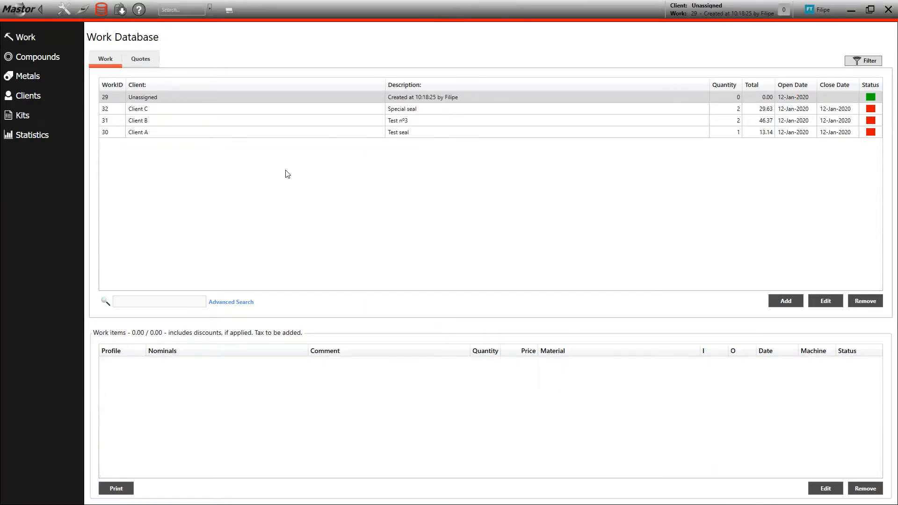
pyautogui.click(870, 109)
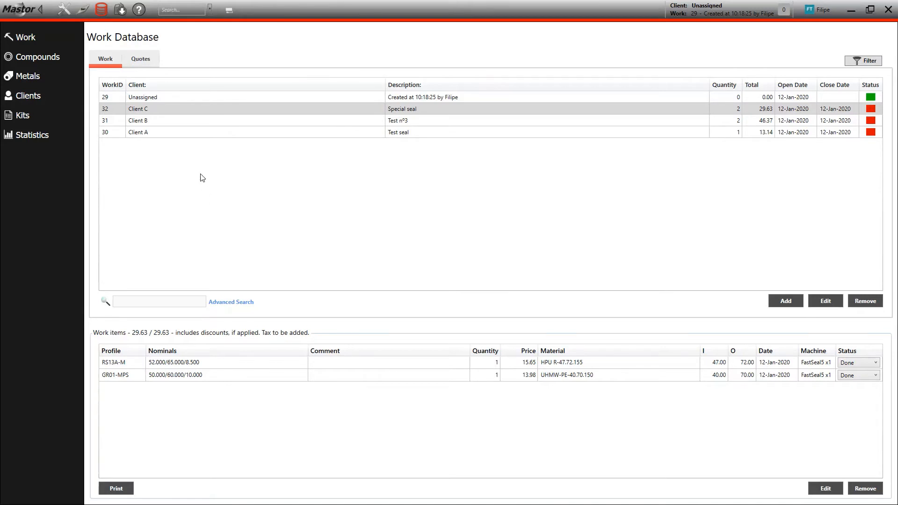
# Add a new work for Client B with the description "Case 580 SLE".
pyautogui.click(789, 303)
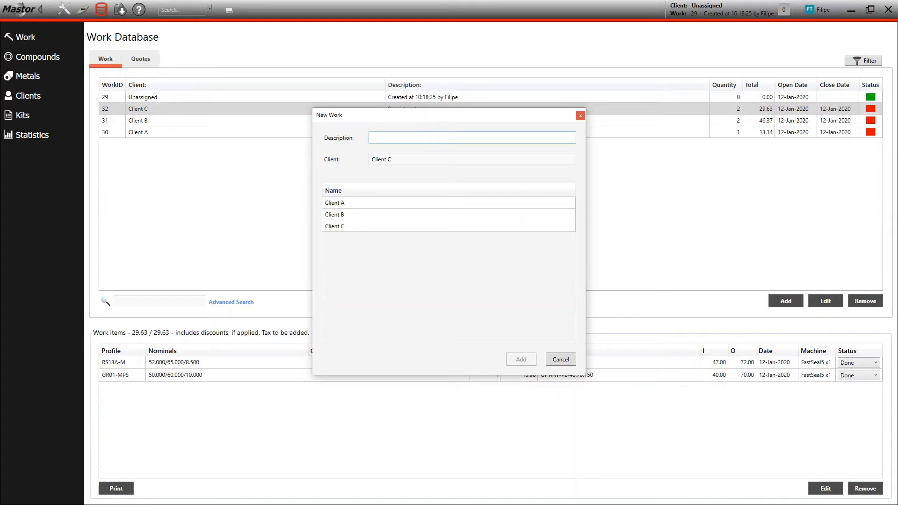
pyautogui.write('Case')
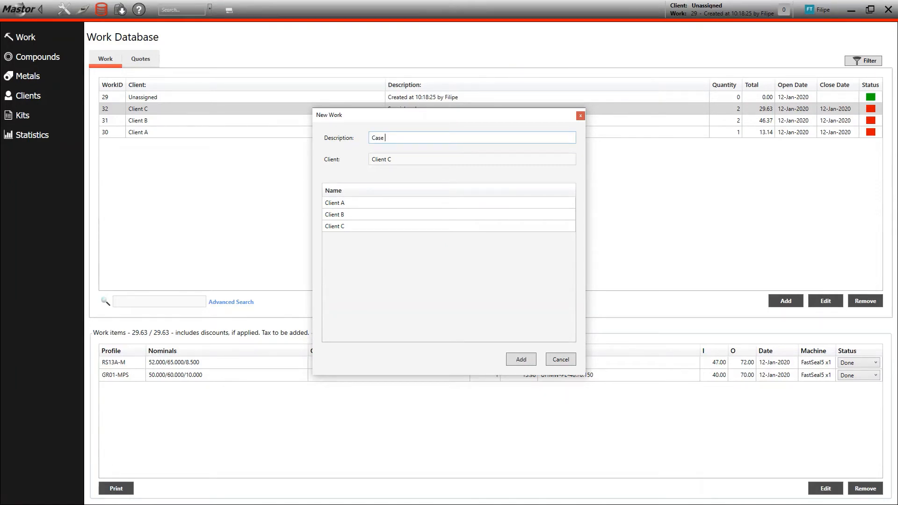
pyautogui.write(' 580 SLE')
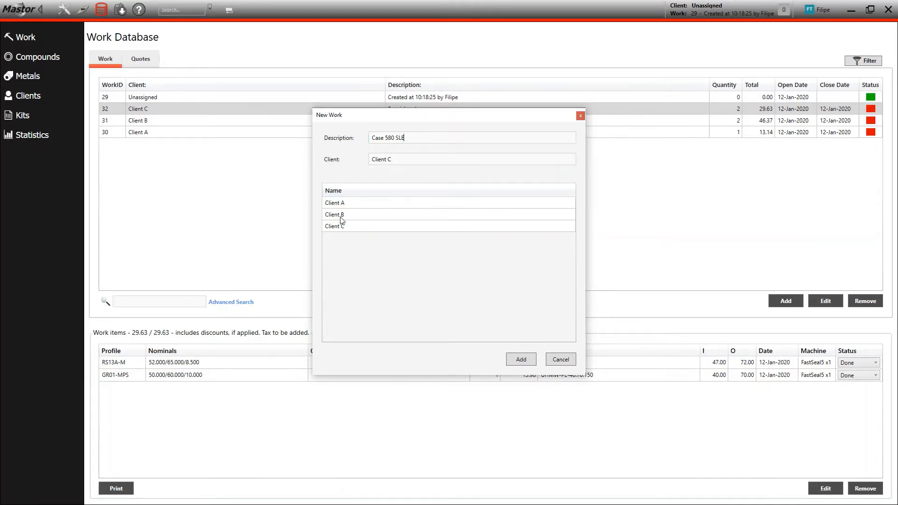
pyautogui.click(354, 214)
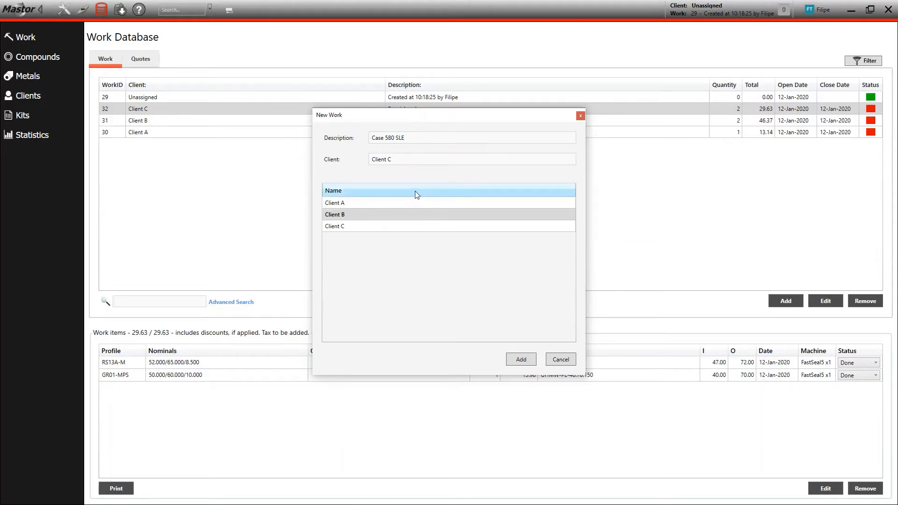
pyautogui.doubleClick(368, 217)
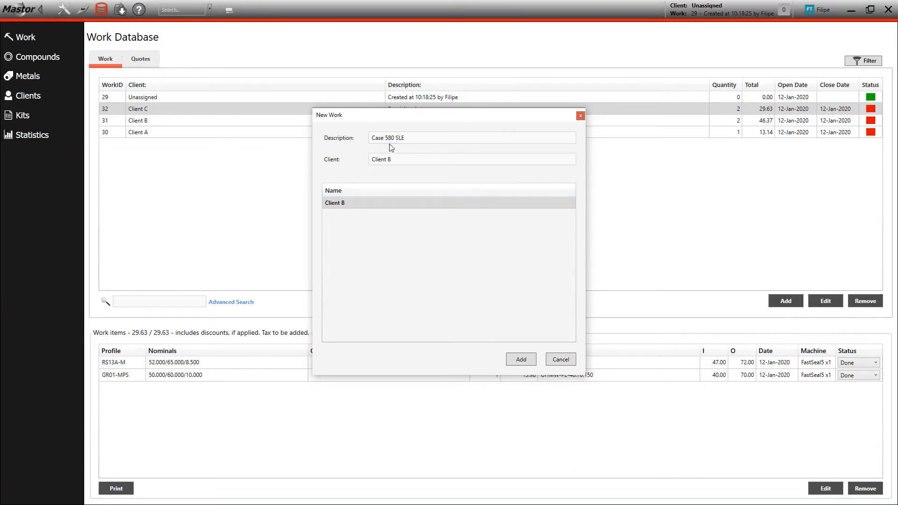
pyautogui.click(528, 360)
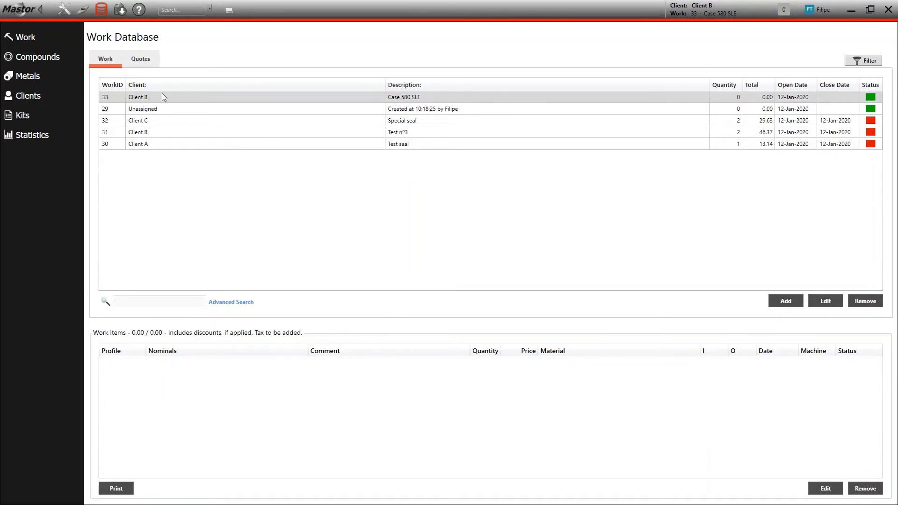
# Close the GR01 guide ring and open the S08P profile from the S08 group of static seals.
pyautogui.click(101, 10)
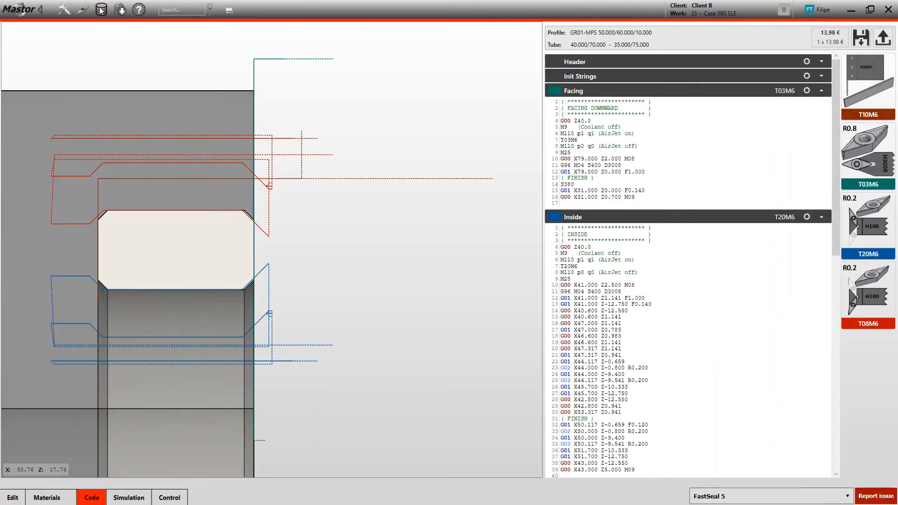
pyautogui.click(248, 10)
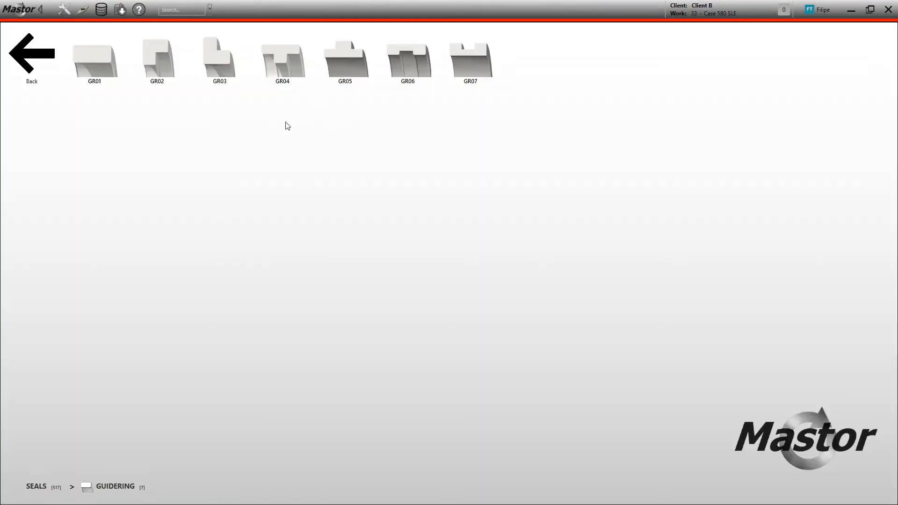
pyautogui.click(37, 54)
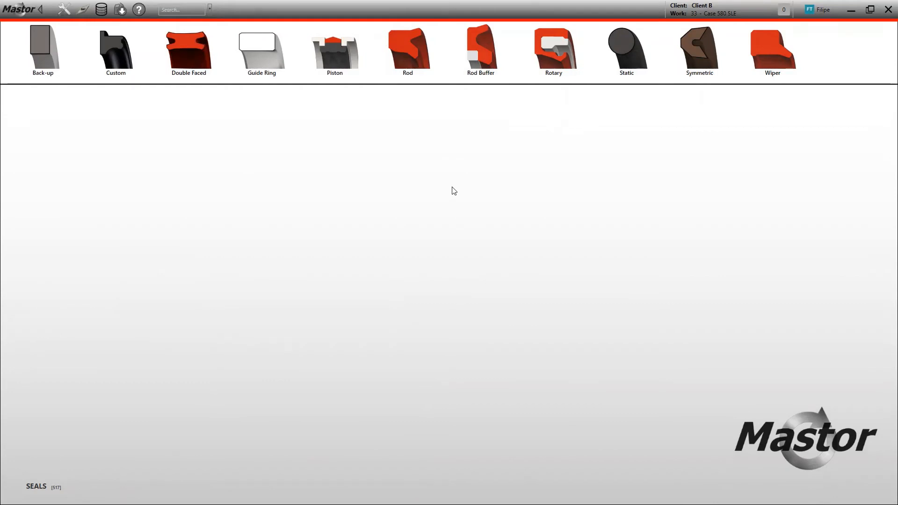
pyautogui.click(628, 60)
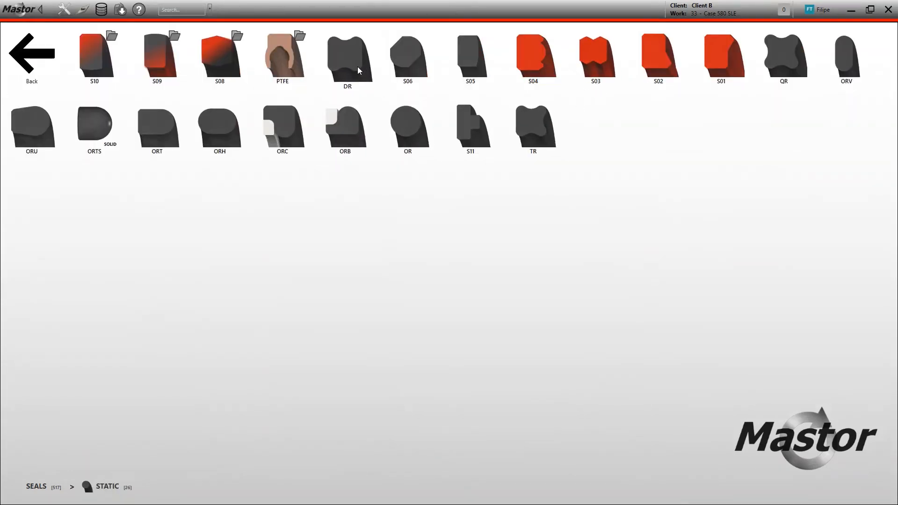
pyautogui.click(215, 51)
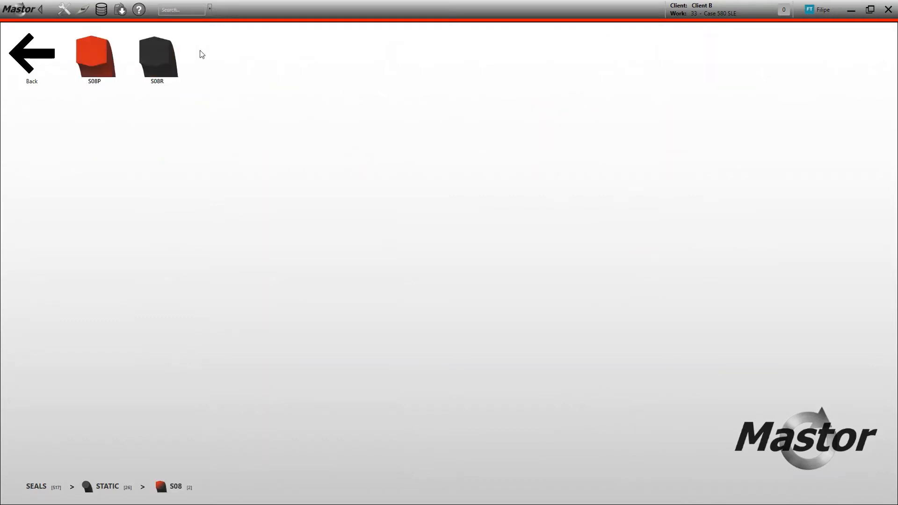
pyautogui.click(90, 50)
# Generate the S08P machining code with the offered material, save it as S08P-M-50.000_60.000.ngc, and refresh the work database.
pyautogui.click(47, 498)
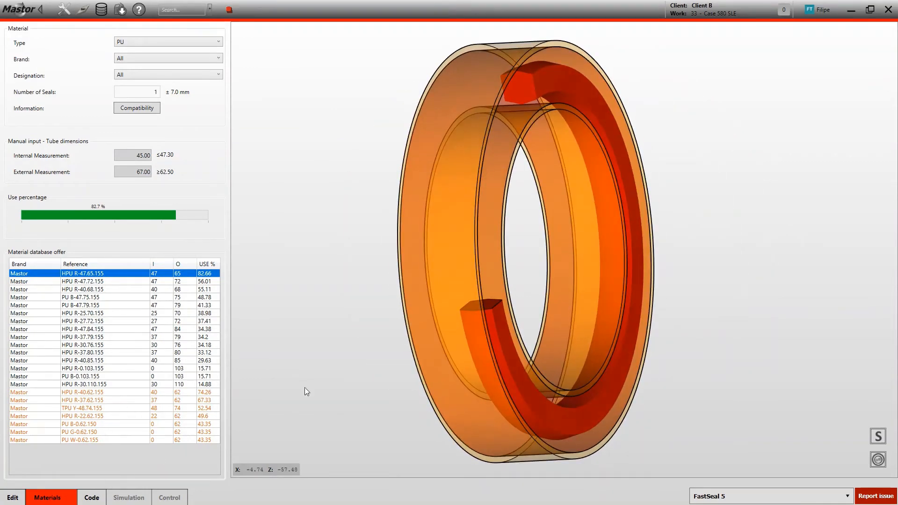
pyautogui.click(90, 497)
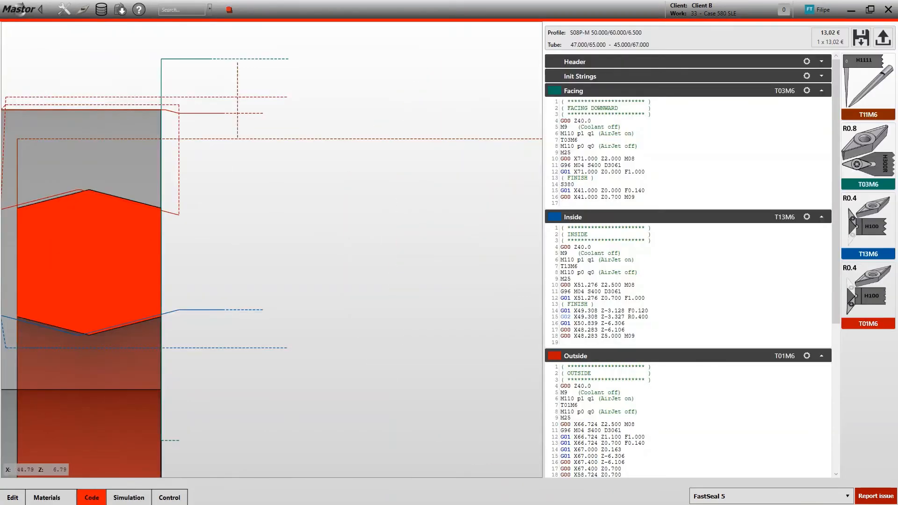
pyautogui.click(861, 39)
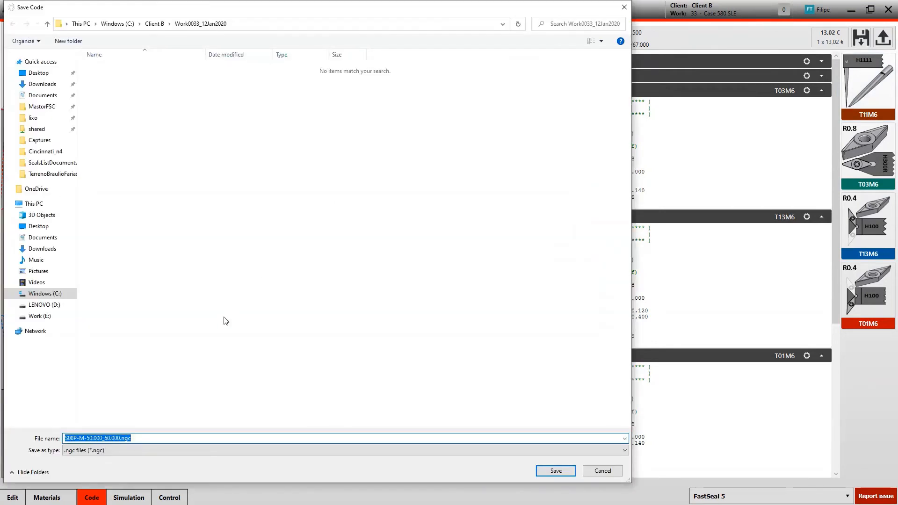
pyautogui.click(556, 471)
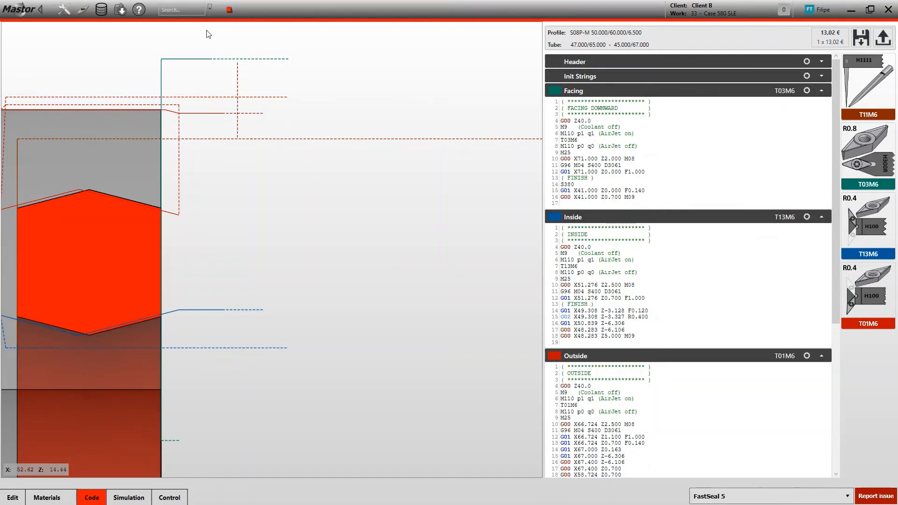
pyautogui.click(733, 12)
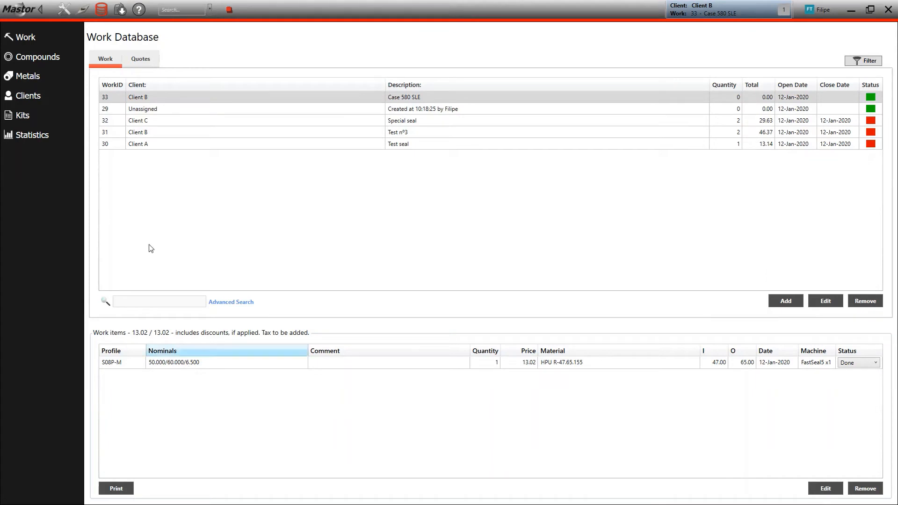
pyautogui.click(37, 36)
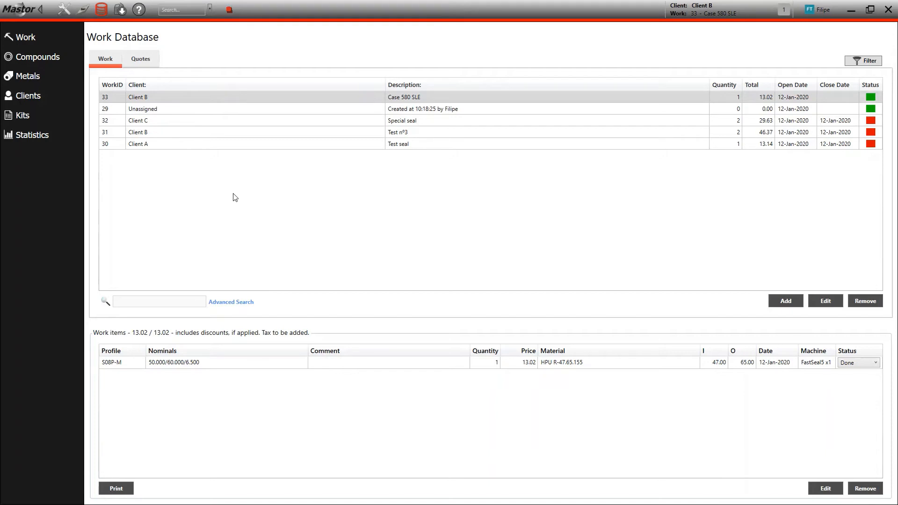
# Open the RS03P-M item's profile for editing from Client B's closed "Test nº3" work, view it and close it.
pyautogui.click(169, 137)
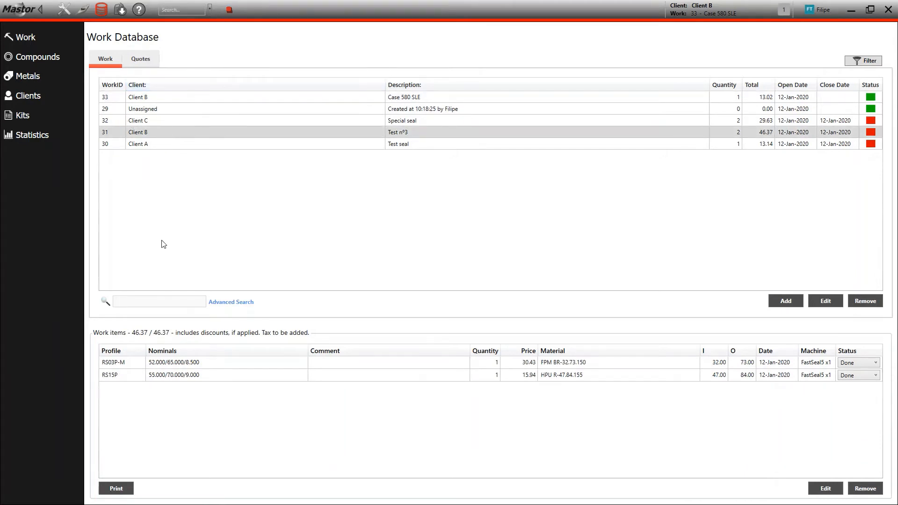
pyautogui.click(214, 366)
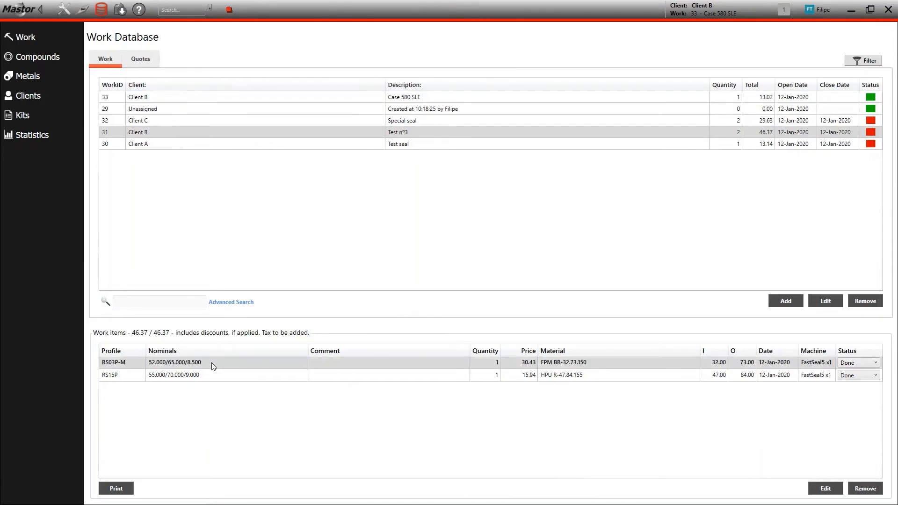
pyautogui.doubleClick(212, 363)
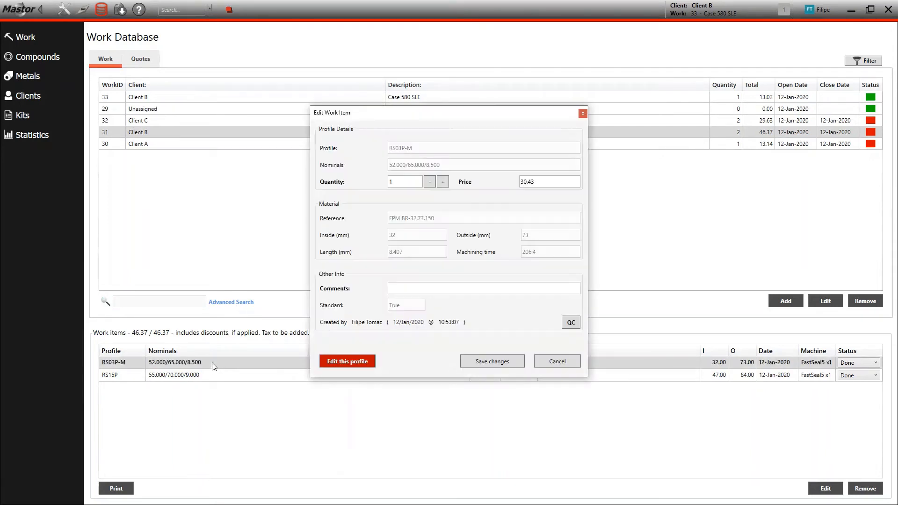
pyautogui.click(358, 363)
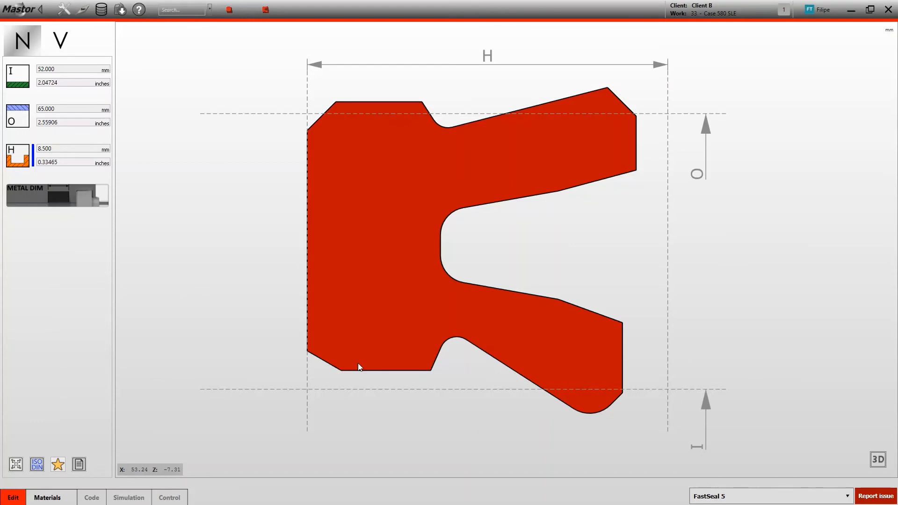
pyautogui.click(284, 10)
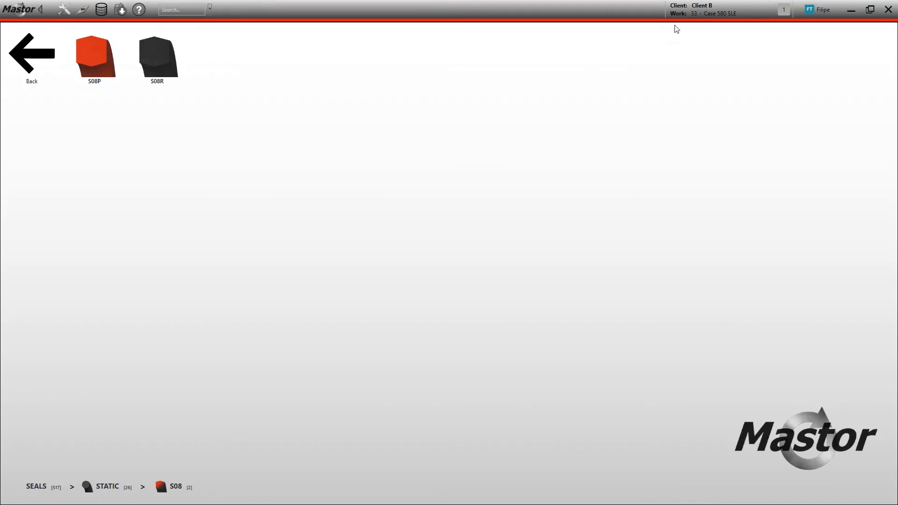
# Return to the work database and activate Client B's "Case 580 SLE" work.
pyautogui.click(698, 10)
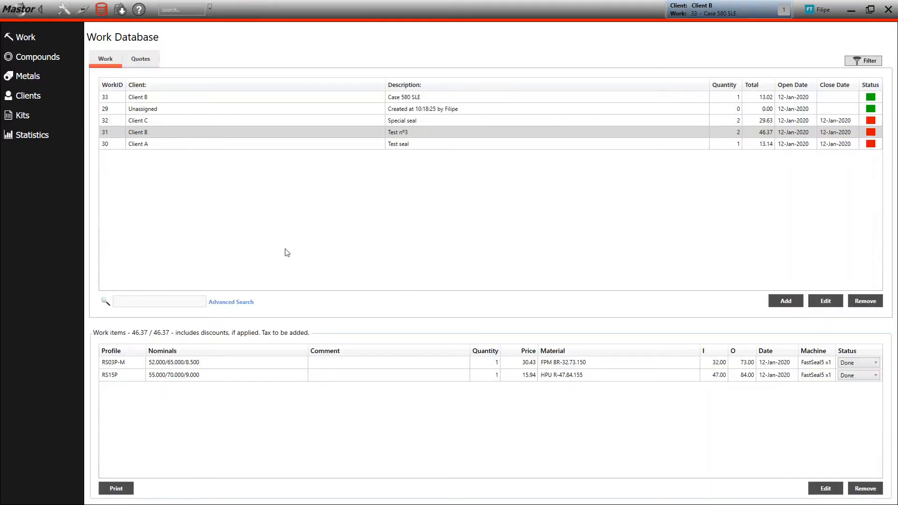
pyautogui.click(162, 101)
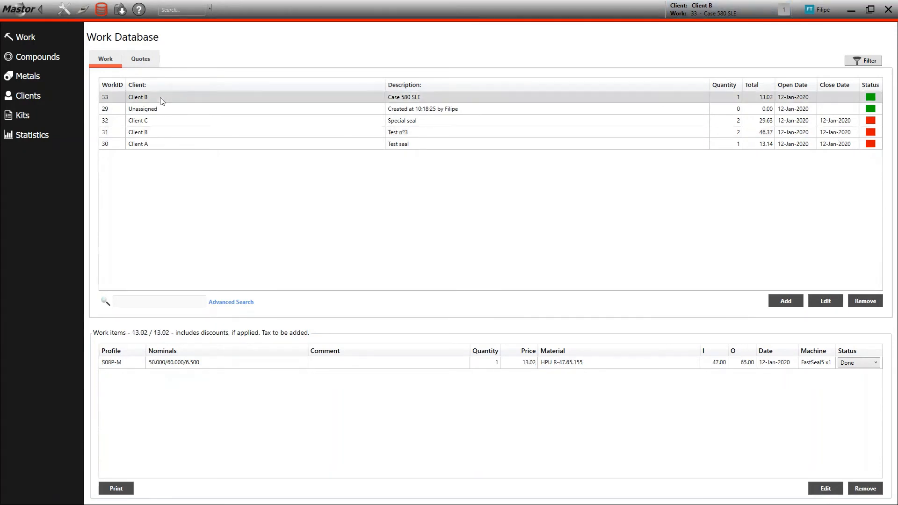
pyautogui.doubleClick(160, 101)
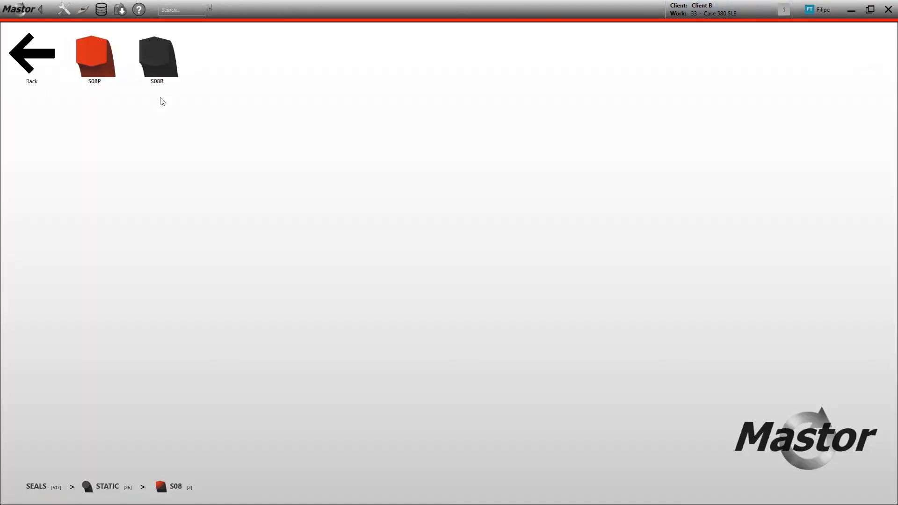
# Open the DS101 profile from the RS01 group of single acting simple rod seals.
pyautogui.click(50, 59)
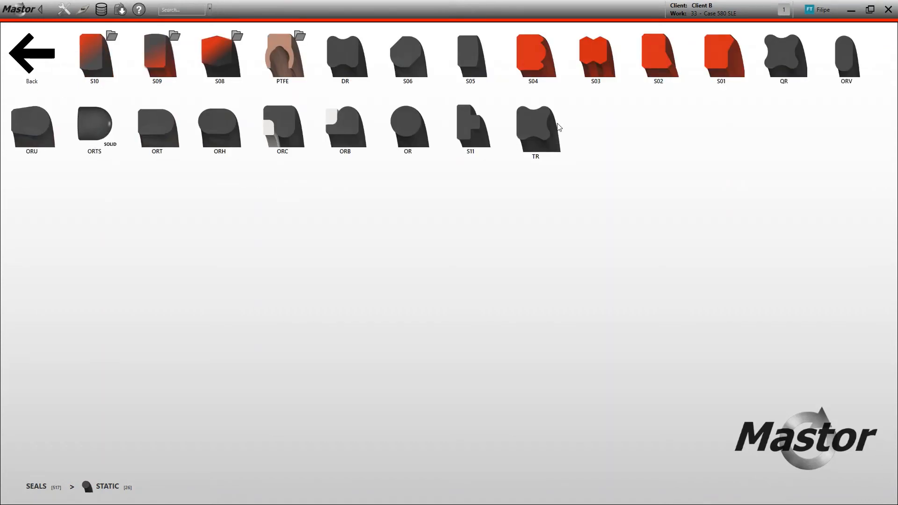
pyautogui.click(24, 58)
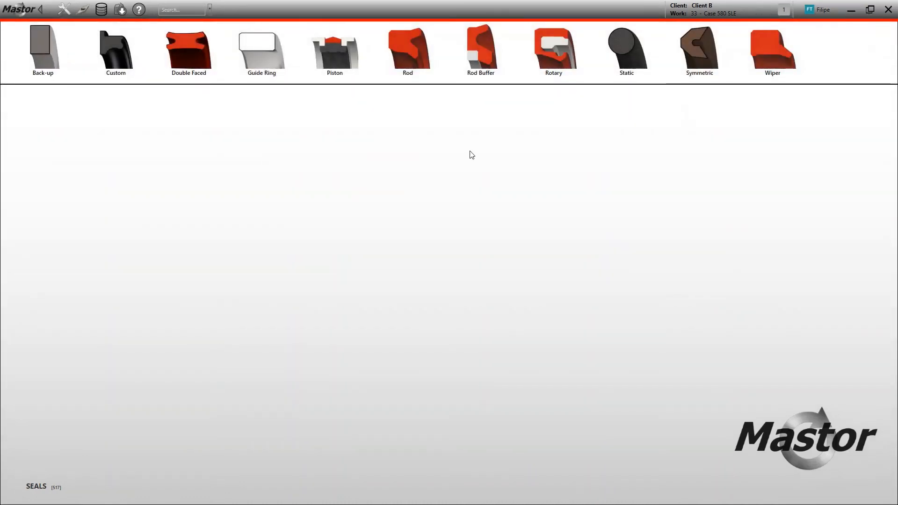
pyautogui.click(413, 63)
pyautogui.click(105, 62)
pyautogui.click(105, 62)
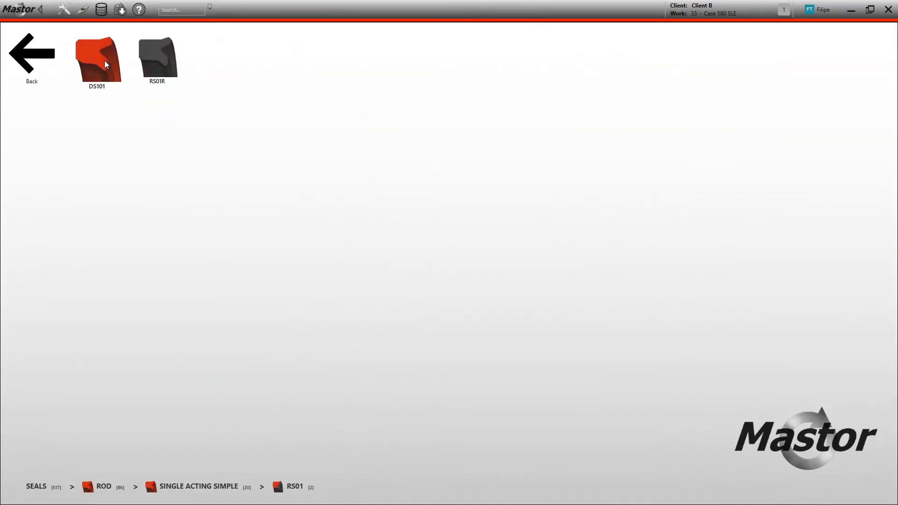
pyautogui.click(104, 63)
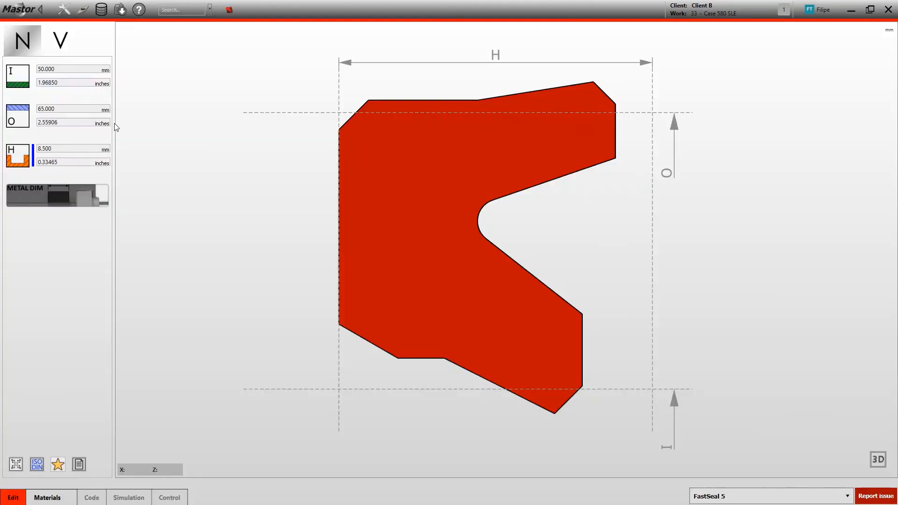
# Show the DS101 profile's detailed dimensions and set the OC2 outer lip diameter to 70, then lower it to 69.90.
pyautogui.click(61, 41)
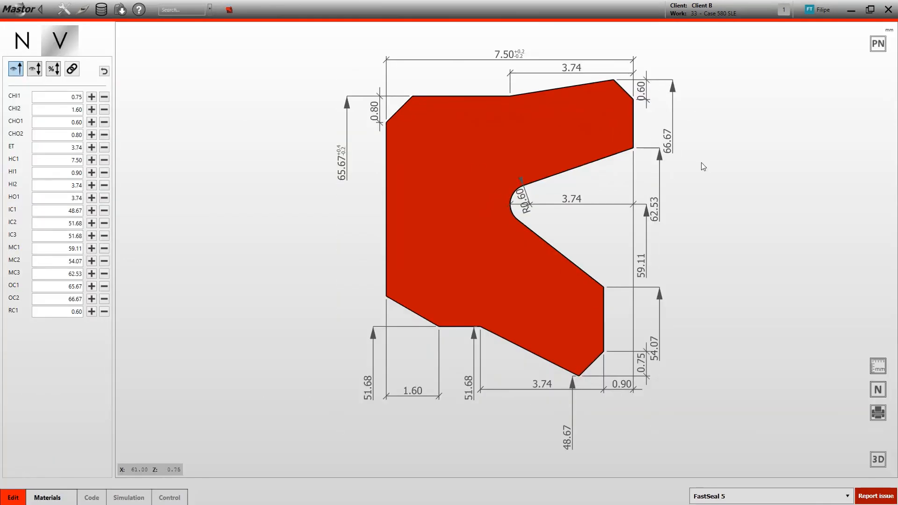
pyautogui.click(675, 150)
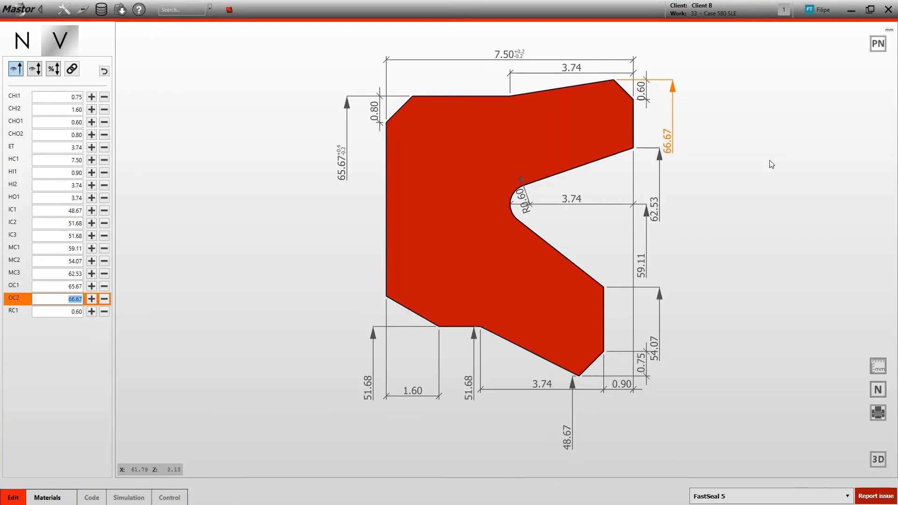
pyautogui.write('70')
pyautogui.press('Return')
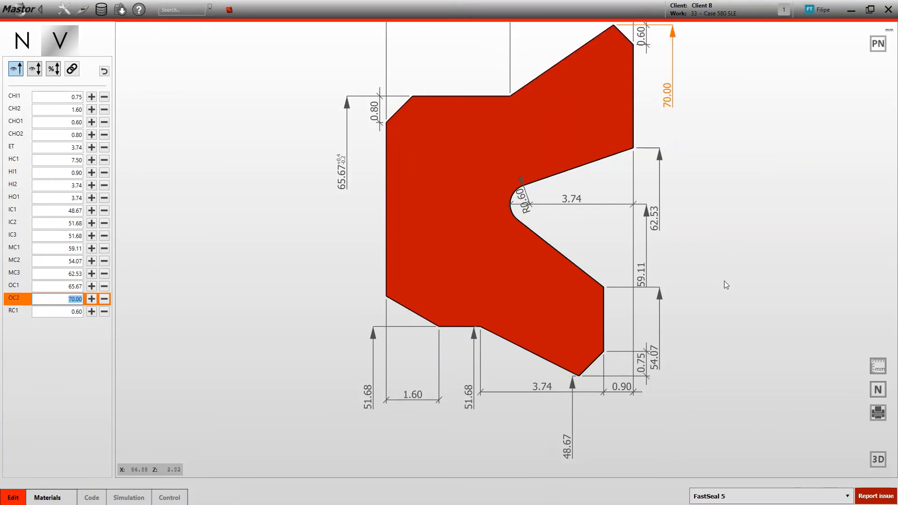
pyautogui.press('Down')
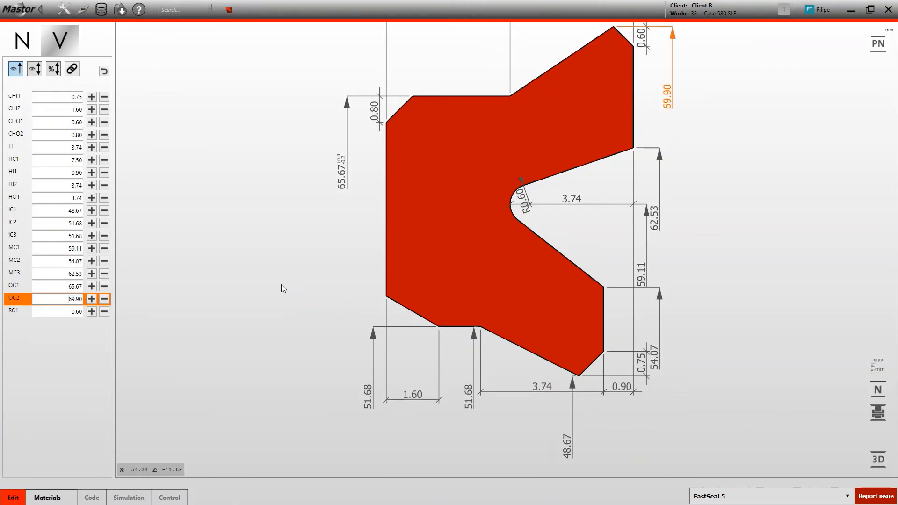
pyautogui.click(281, 285)
pyautogui.scroll(-2, 260, 287)
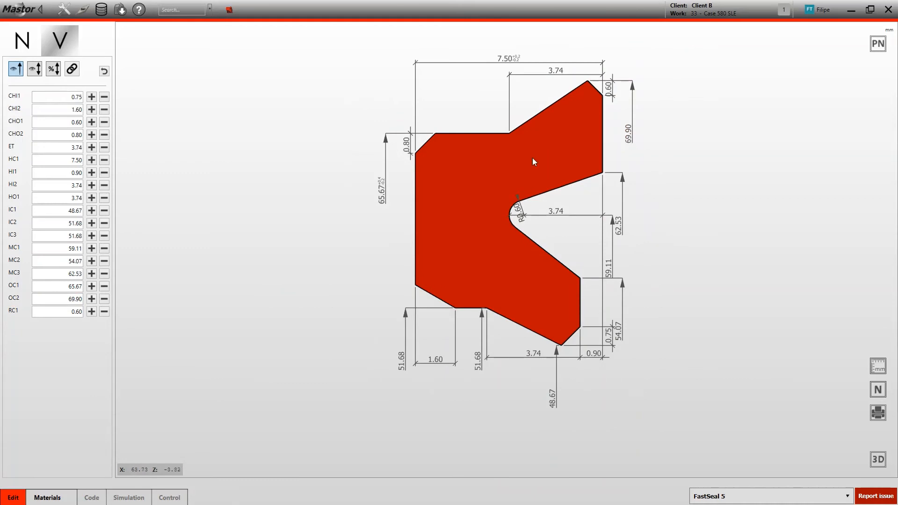
# Accept the proposed material for the DS101 profile and save its machining code as DS101-M-50.000_65.00.ngc in Client B's current work folder.
pyautogui.click(73, 500)
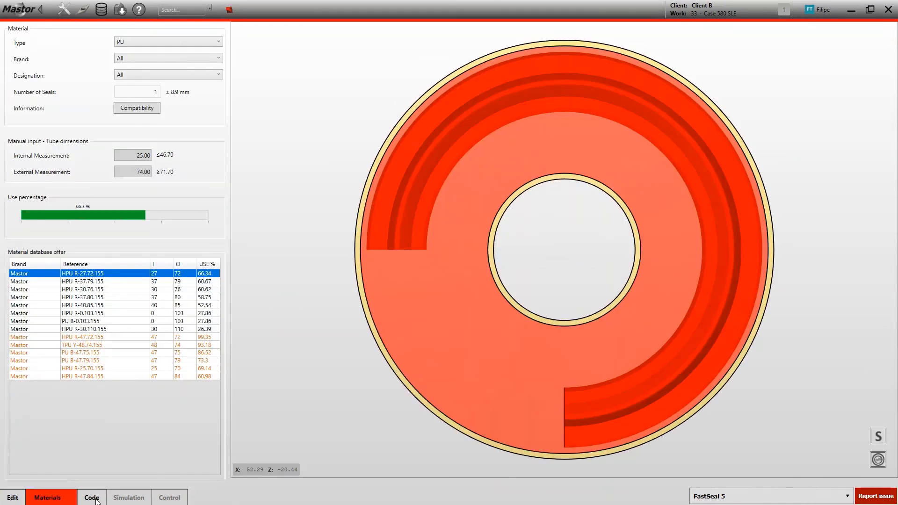
pyautogui.click(96, 500)
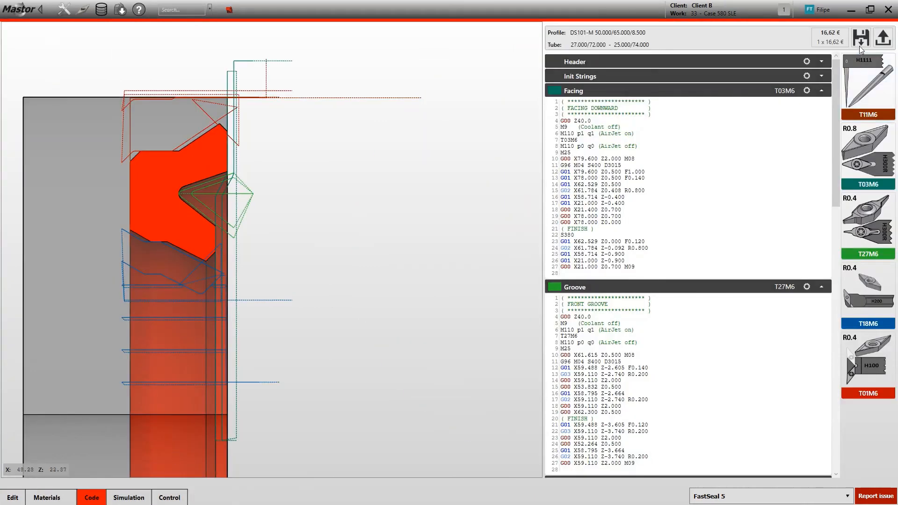
pyautogui.click(861, 40)
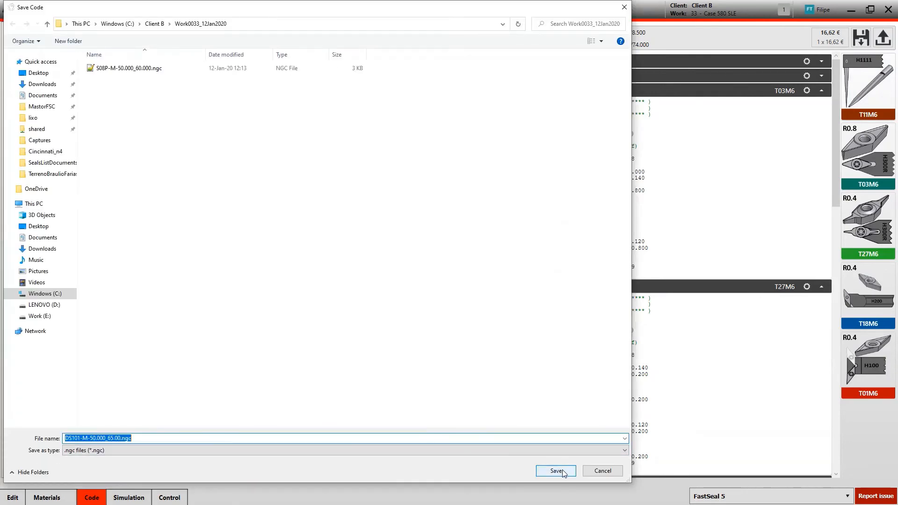
pyautogui.click(562, 471)
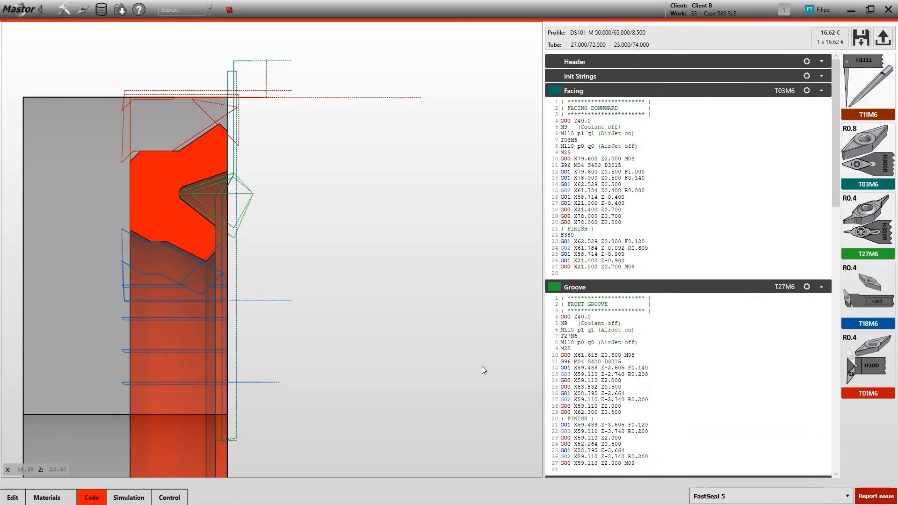
pyautogui.click(886, 45)
# Return to the work database and close Client B's "Case 580 SLE" work.
pyautogui.click(723, 11)
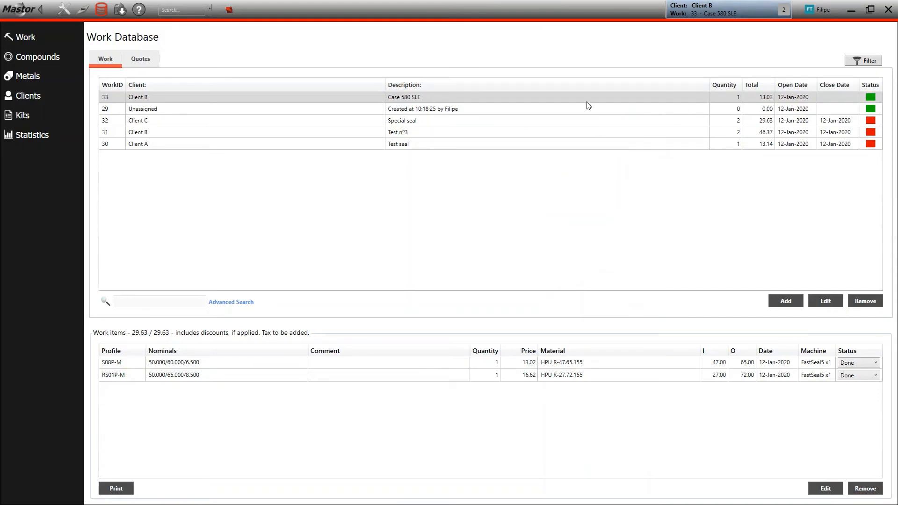
pyautogui.click(41, 39)
pyautogui.rightClick(309, 96)
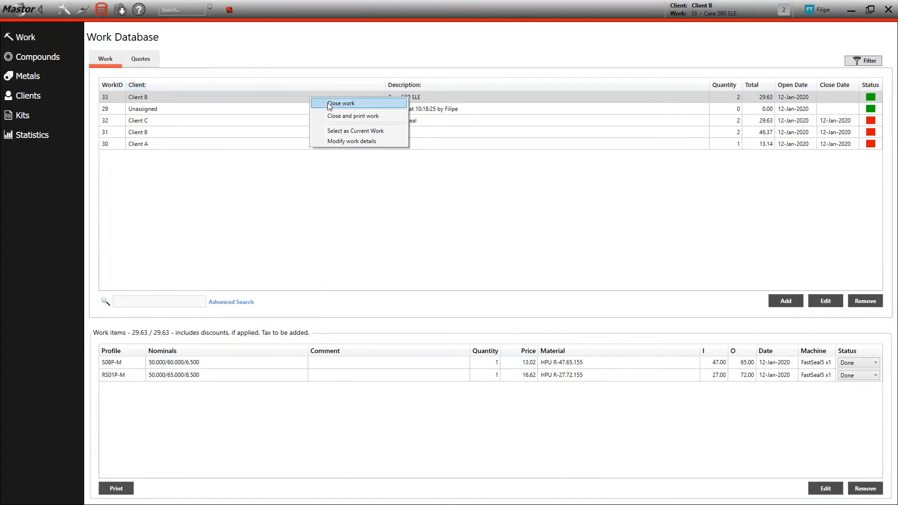
pyautogui.click(329, 103)
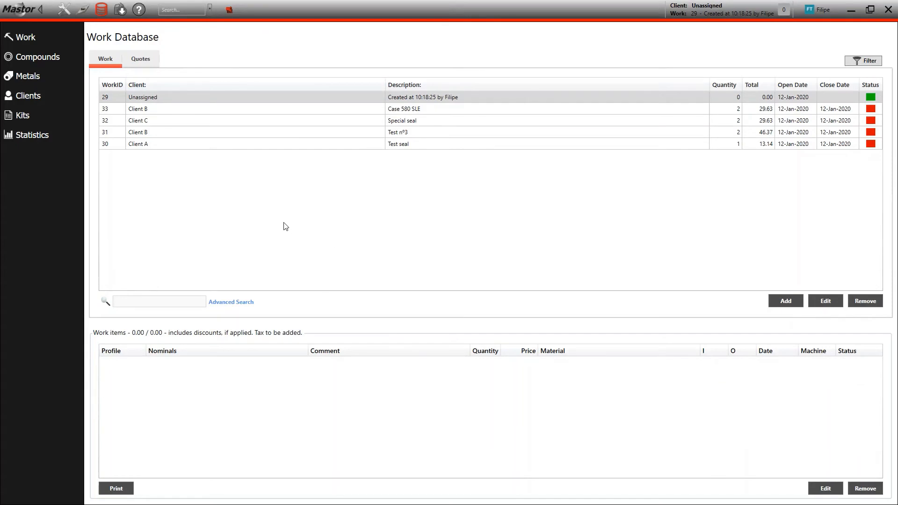
# Add a new work for Client A with the description "Reload example".
pyautogui.click(789, 303)
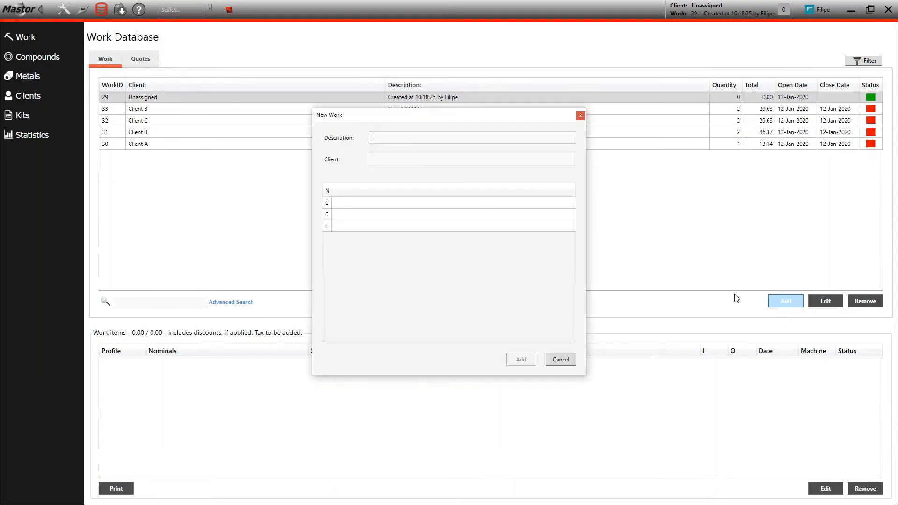
pyautogui.click(371, 204)
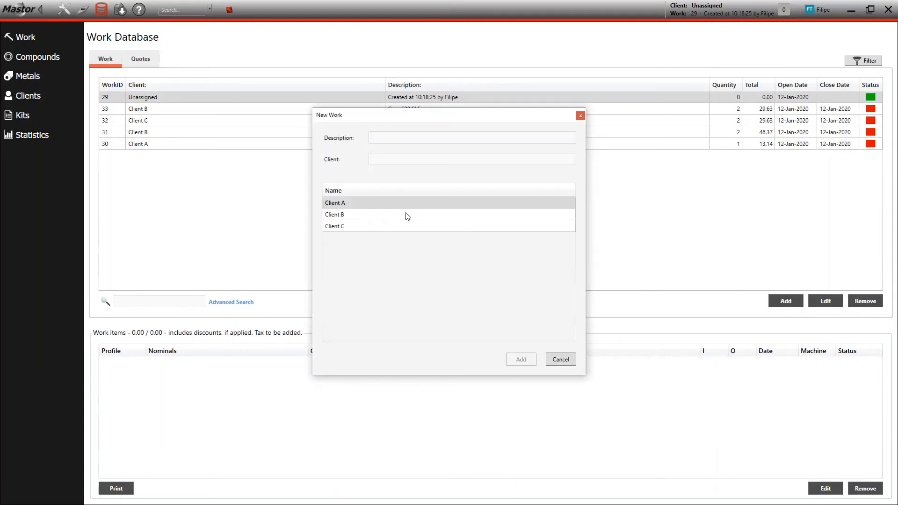
pyautogui.doubleClick(363, 201)
pyautogui.click(393, 138)
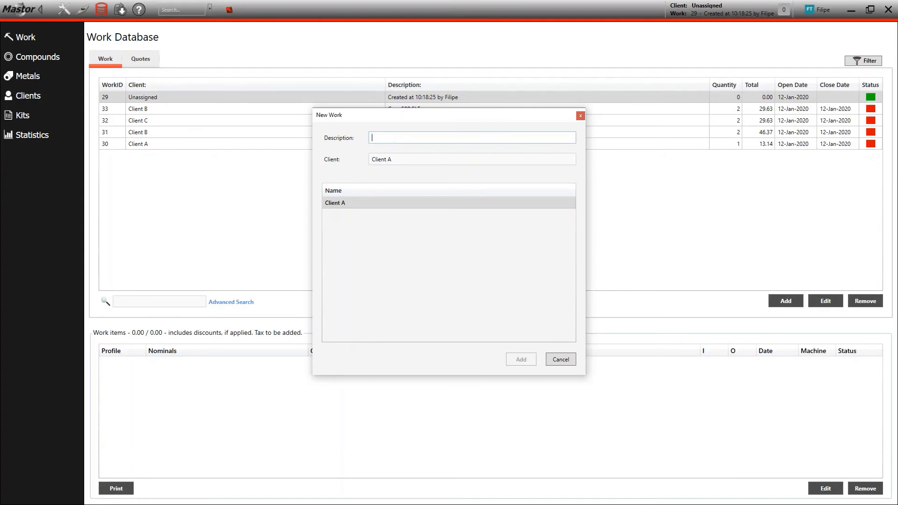
pyautogui.write('Reload')
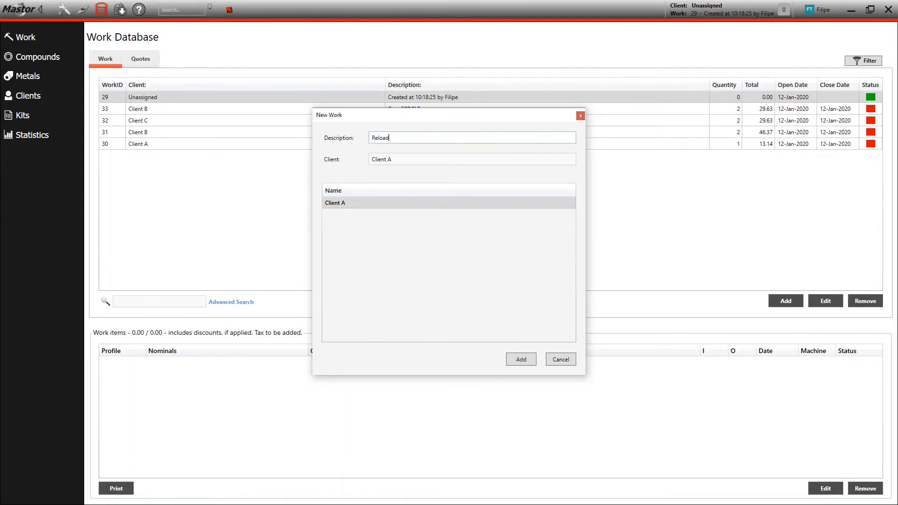
pyautogui.write(' example')
pyautogui.click(521, 359)
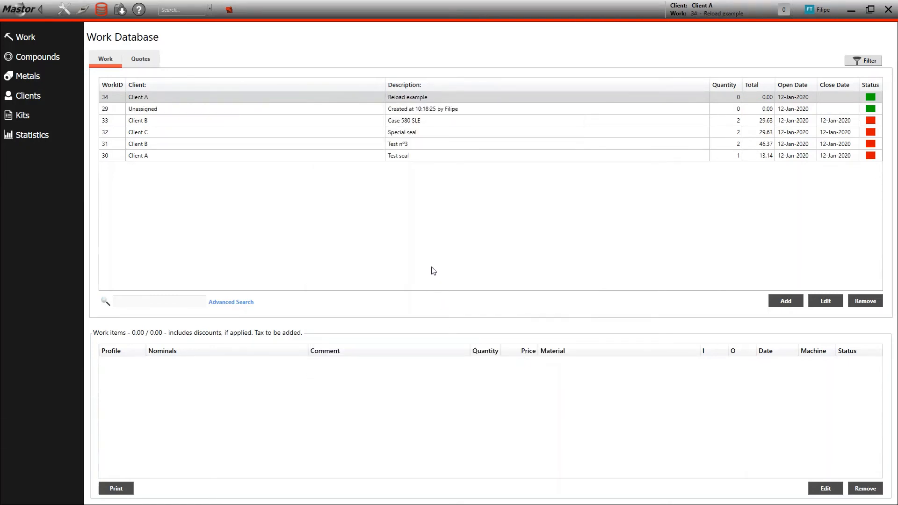
# Open the RS01P-M item's profile for editing from Client B's closed "Case 580 SLE" work.
pyautogui.click(199, 122)
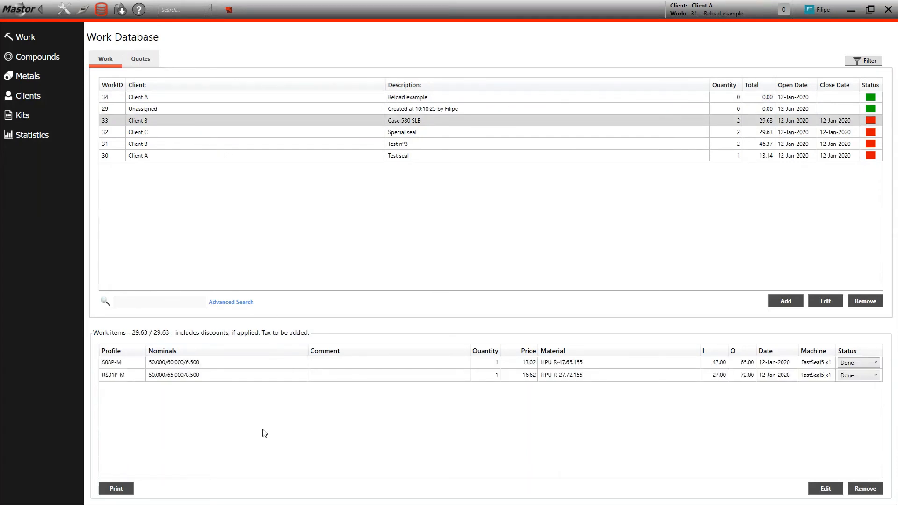
pyautogui.doubleClick(204, 376)
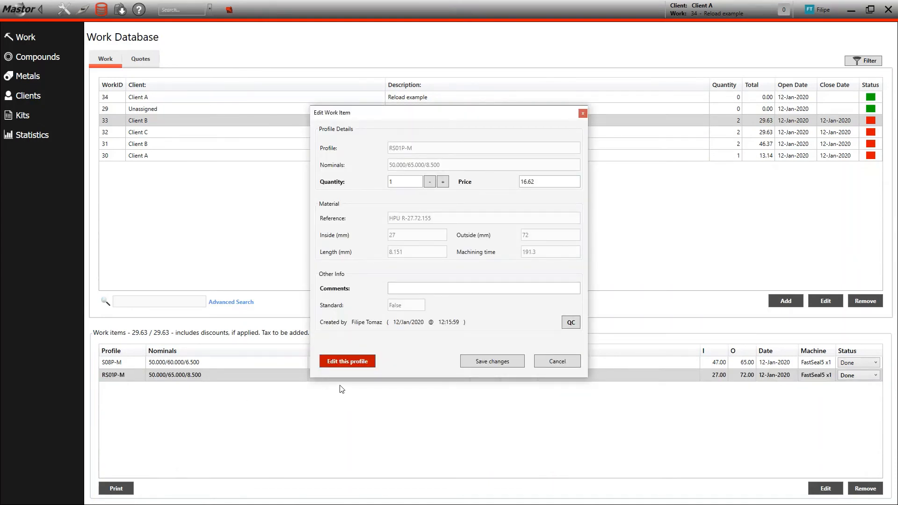
pyautogui.click(343, 363)
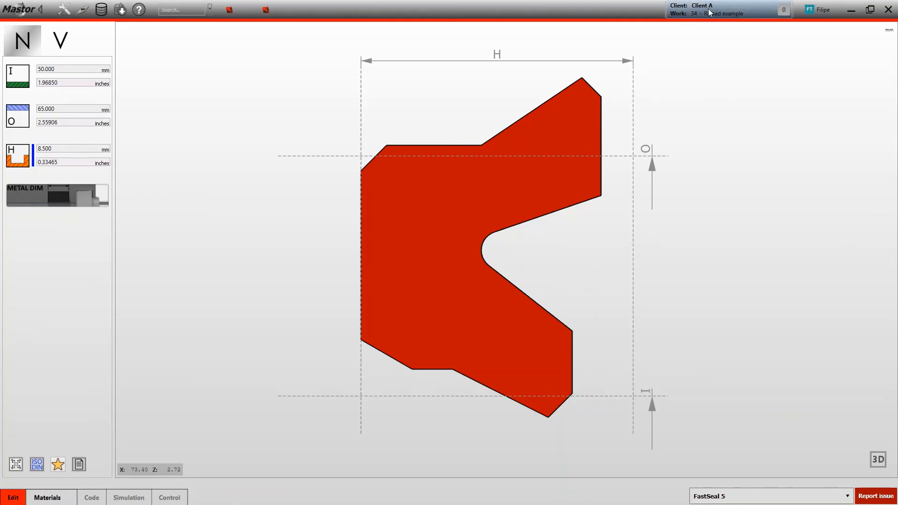
# Save the reloaded profile's machining code with the proposed material as DS101-M-50.000_65.00.ngc in Client A's work folder, and return to the work database.
pyautogui.click(65, 499)
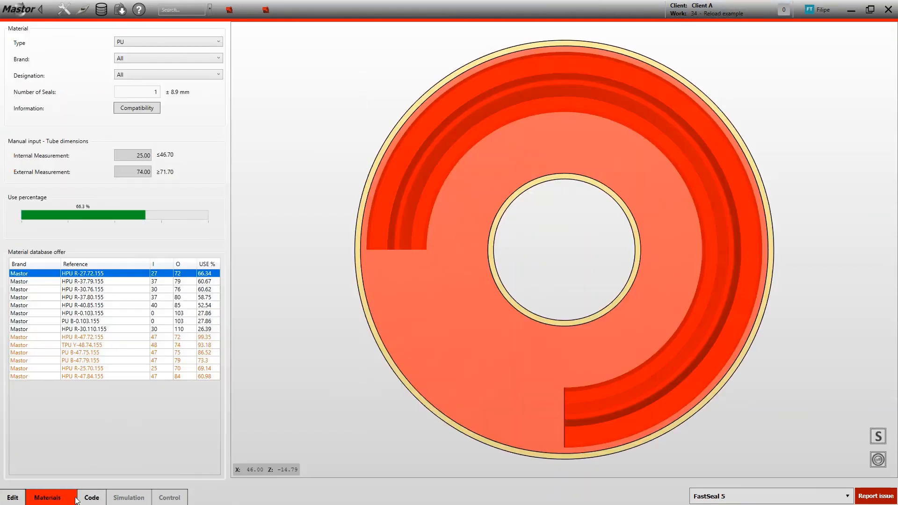
pyautogui.click(99, 500)
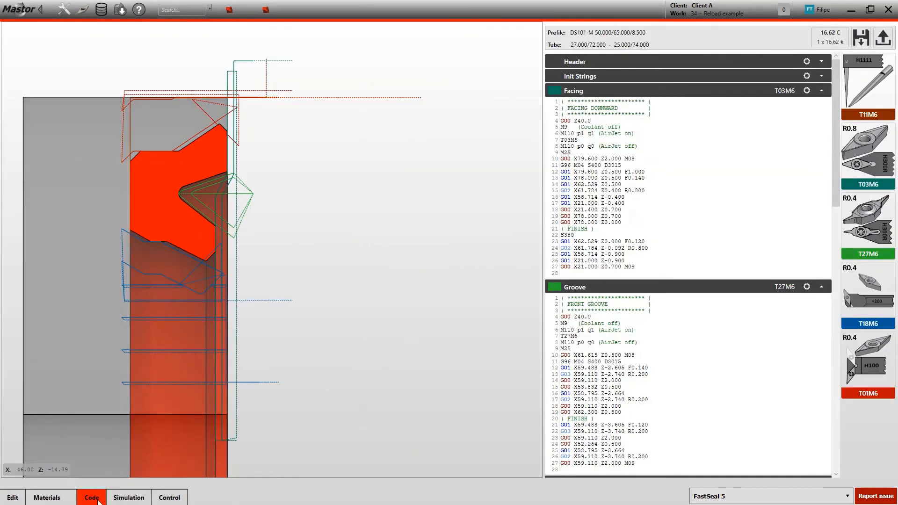
pyautogui.click(860, 39)
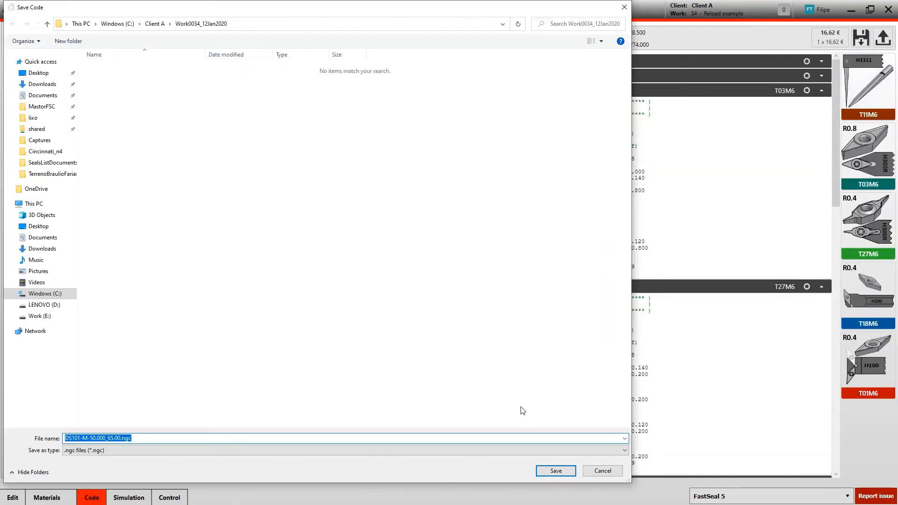
pyautogui.click(561, 473)
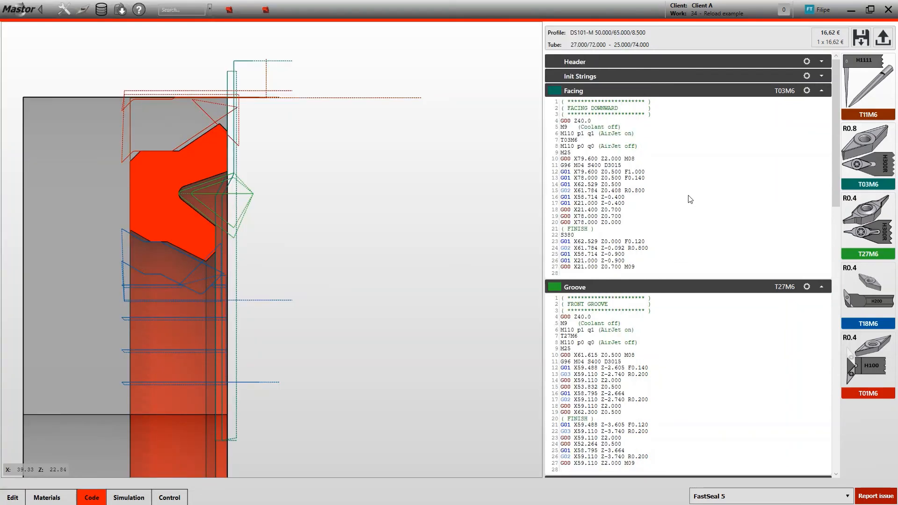
pyautogui.click(101, 10)
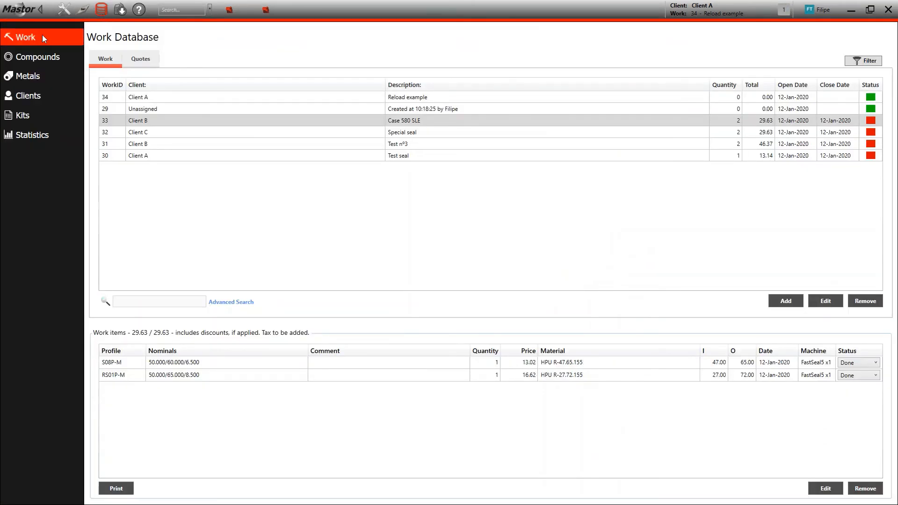